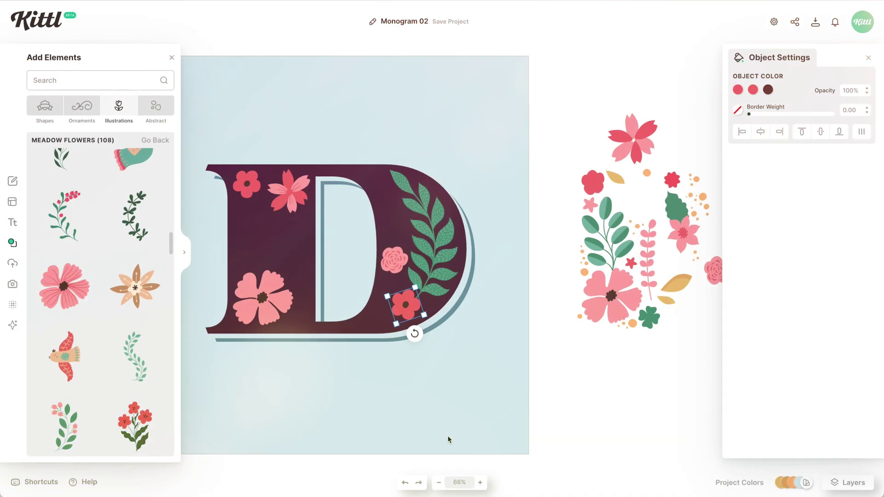
Place the pink star-shaped flower with its green leaves, scaled down, above the rose on the letter D's curved stroke.
left_click(675, 205)
left_click(683, 233, "shift")
left_click_drag(683, 233, 397, 219)
left_click_drag(424, 171, 388, 229)
left_click(465, 220)
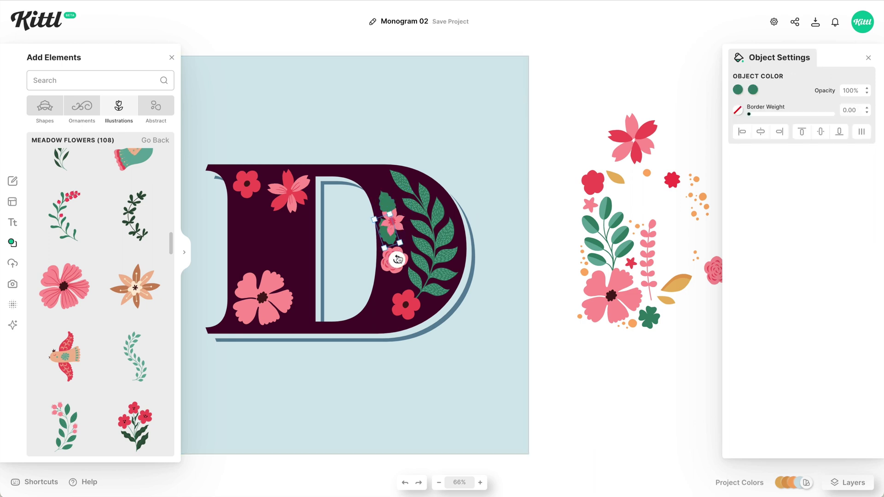
scroll(398, 237, "up", 3)
left_click(390, 217)
left_click(392, 266, "shift")
left_click(389, 243)
left_click(383, 189, "shift")
left_click(392, 206, "shift")
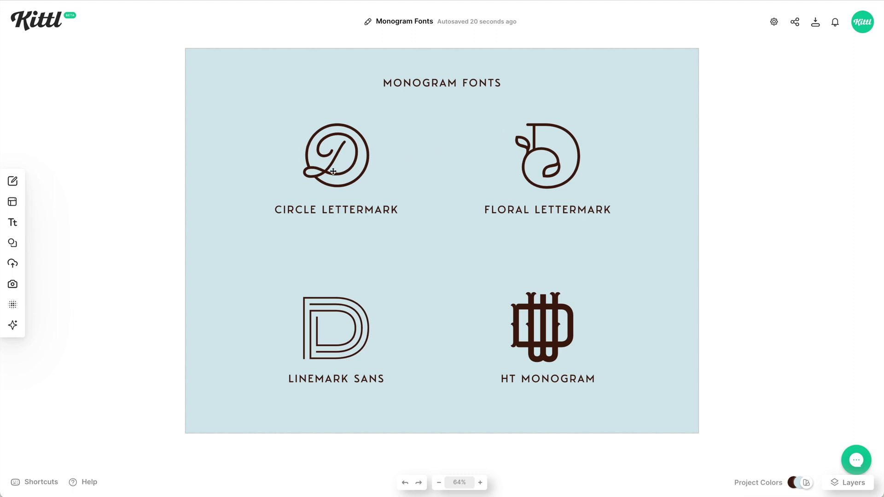
Replace the D in the Circle Lettermark sample, trying the letters S and R and ending with N.
left_click(348, 169)
left_click(349, 171)
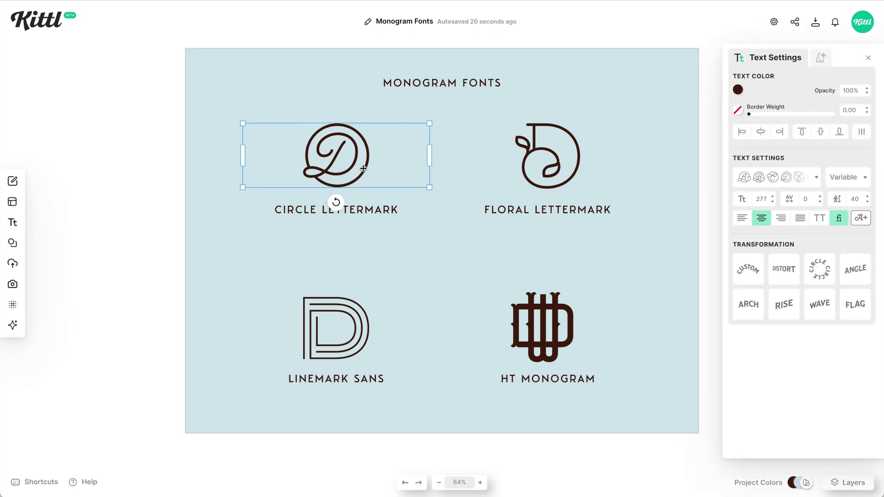
double_click(363, 169)
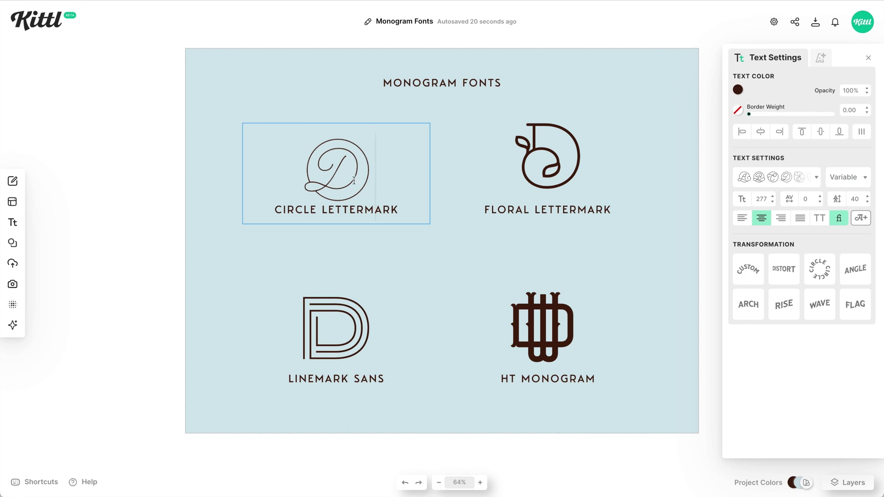
left_click_drag(372, 186, 305, 185)
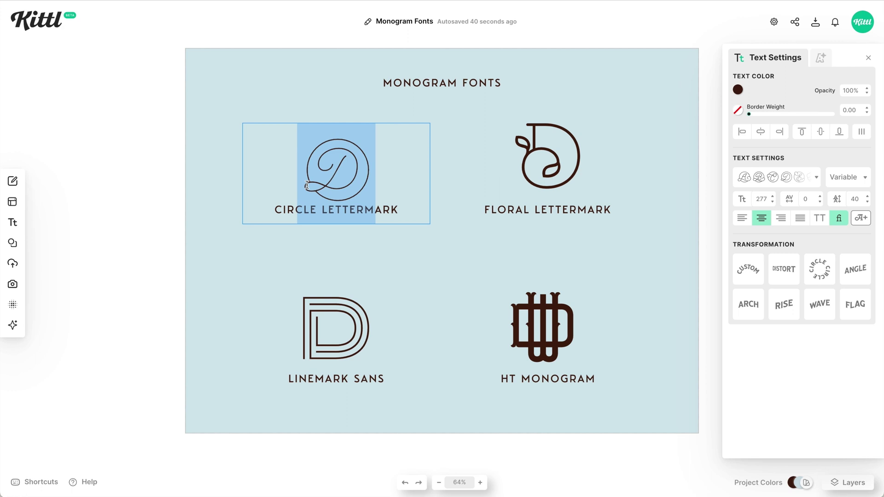
type("S")
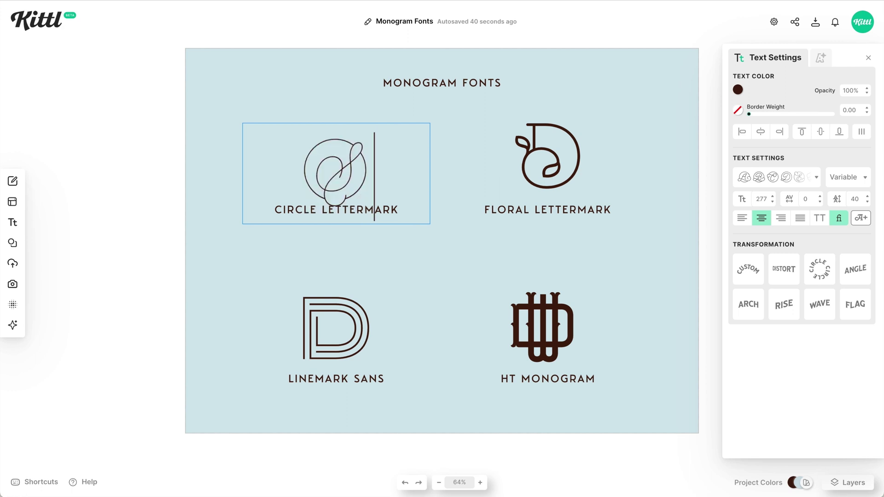
key("BackSpace")
type("R")
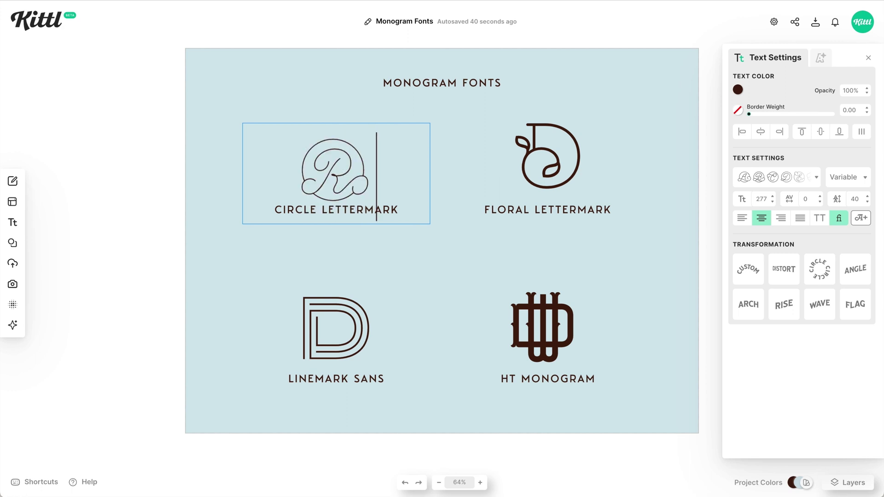
key("BackSpace")
type("N")
Replace the D in the Floral Lettermark sample, trying the letters A, B, Z, U and W and ending with C.
left_click(559, 167)
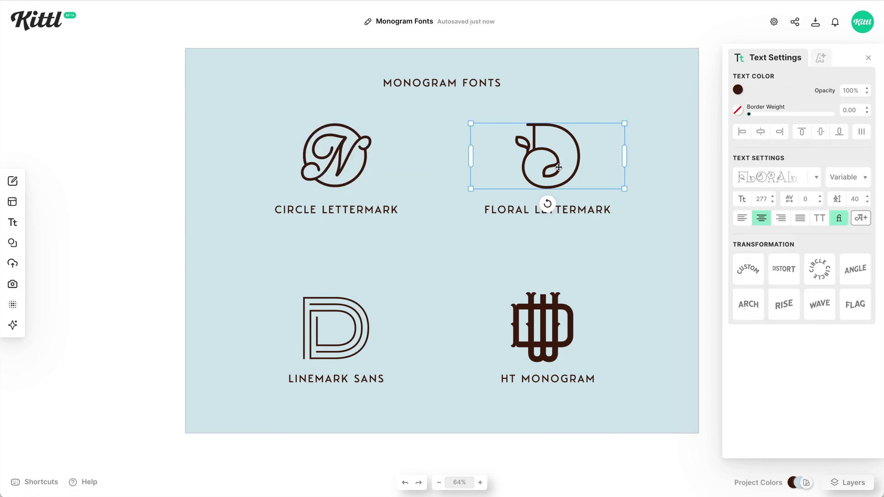
double_click(559, 167)
left_click_drag(545, 171, 567, 171)
type("A")
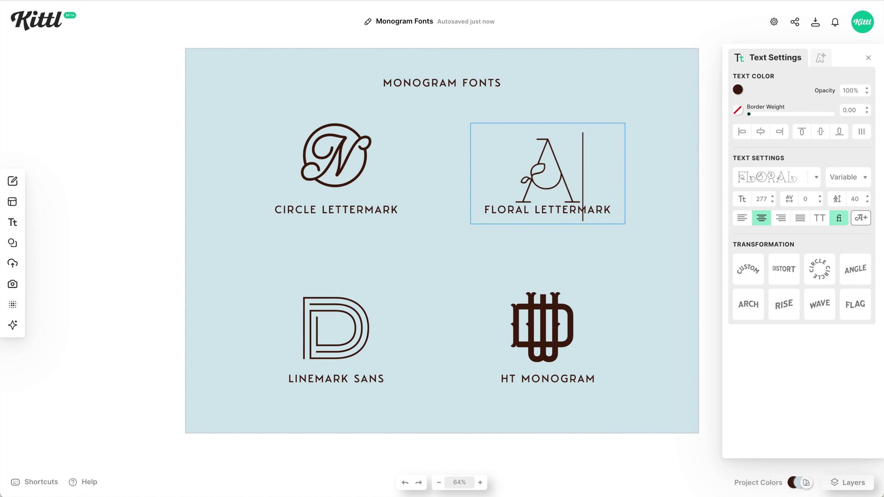
key("BackSpace")
type("B")
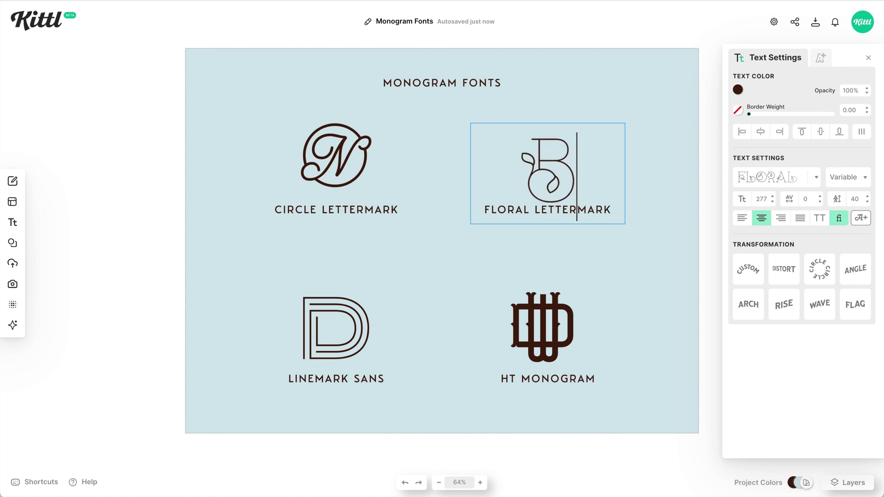
key("BackSpace")
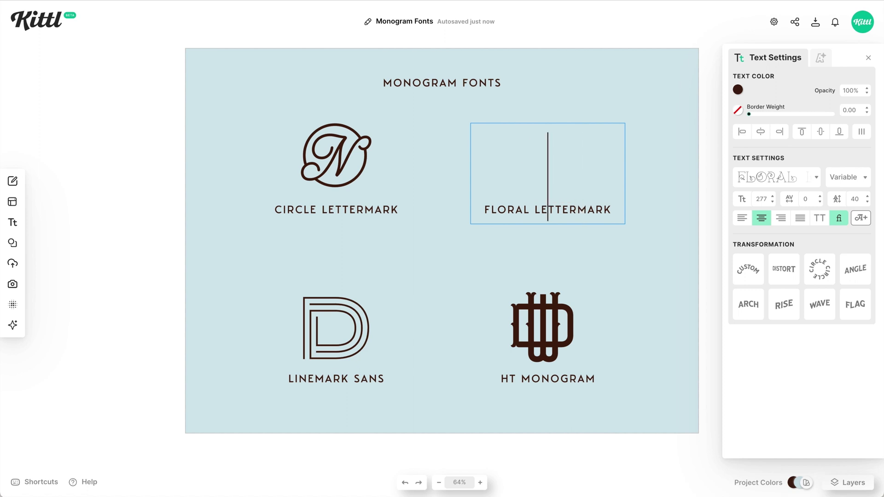
type("Z")
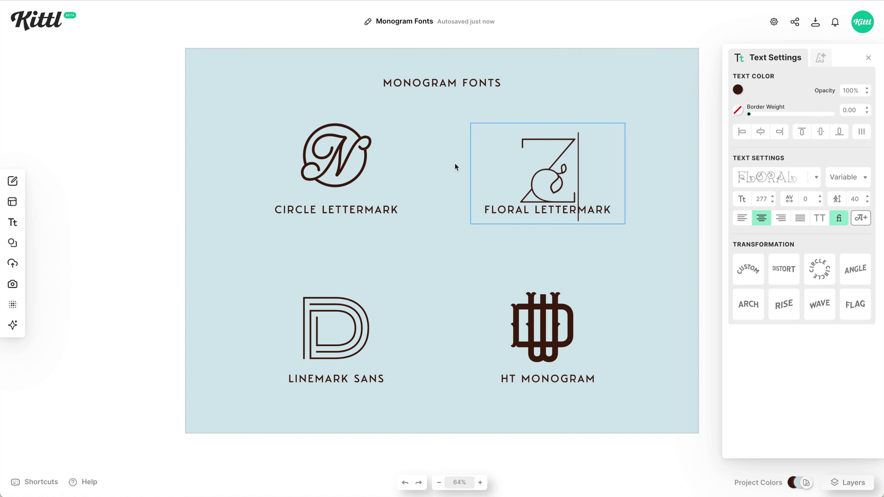
key("BackSpace")
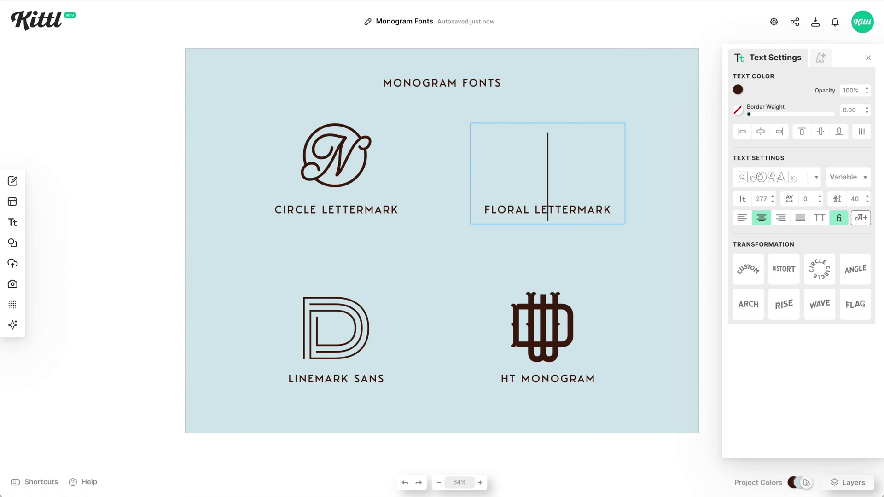
type("U")
key("BackSpace")
type("W")
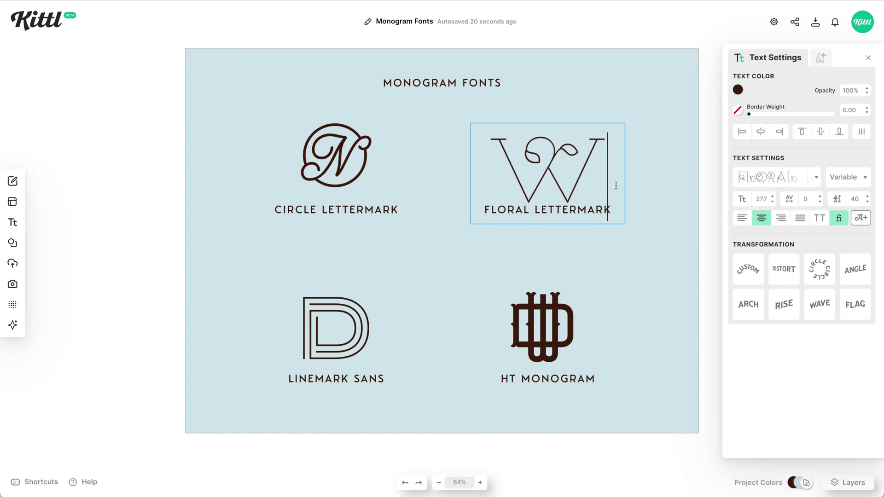
key("BackSpace")
type("C")
Raise the variable font weight of the Linemark Sans D to 900, and reduce it to about 819.
left_click(336, 314)
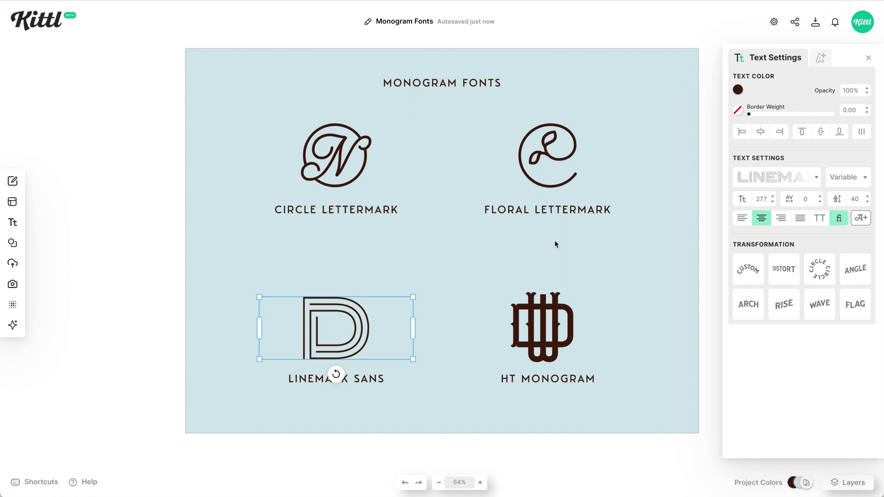
left_click(843, 177)
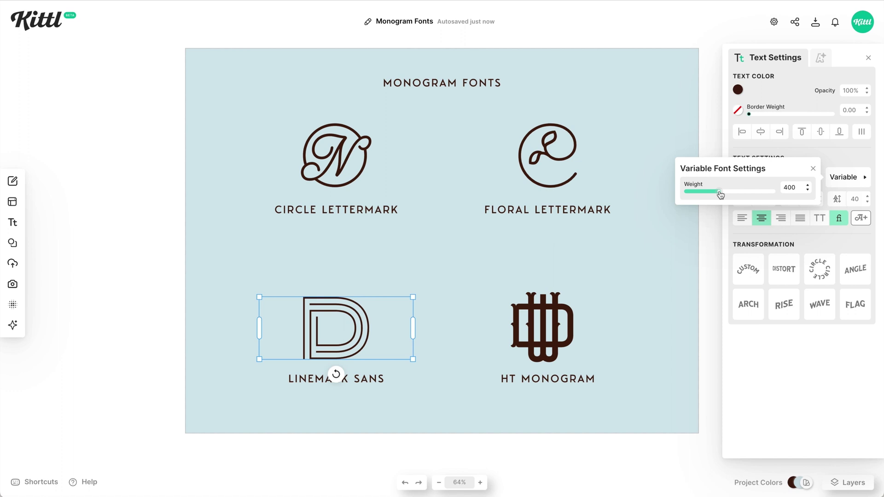
mouse_move(721, 194)
left_mouse_down()
mouse_move(686, 195)
mouse_move(787, 197)
left_mouse_up()
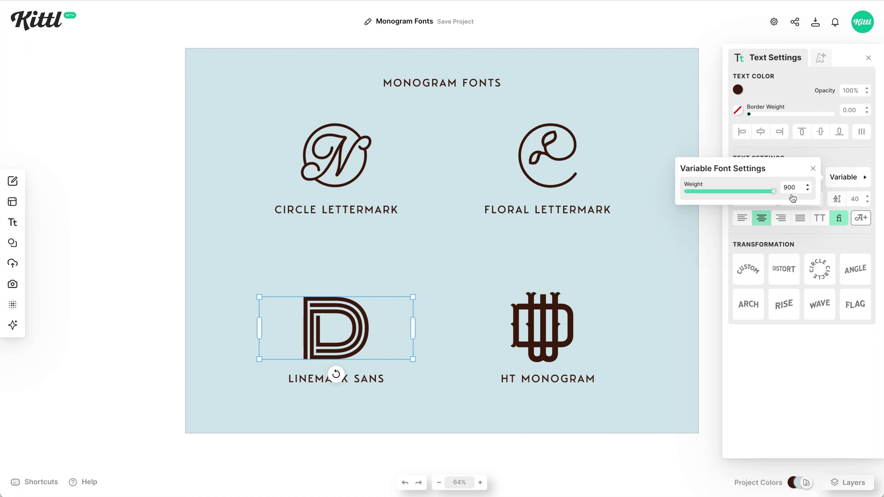
left_click_drag(781, 195, 765, 193)
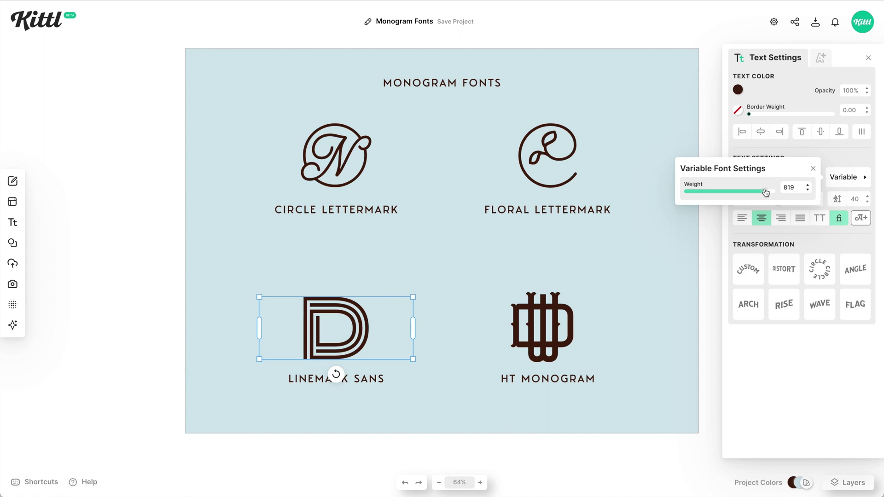
left_click(637, 305)
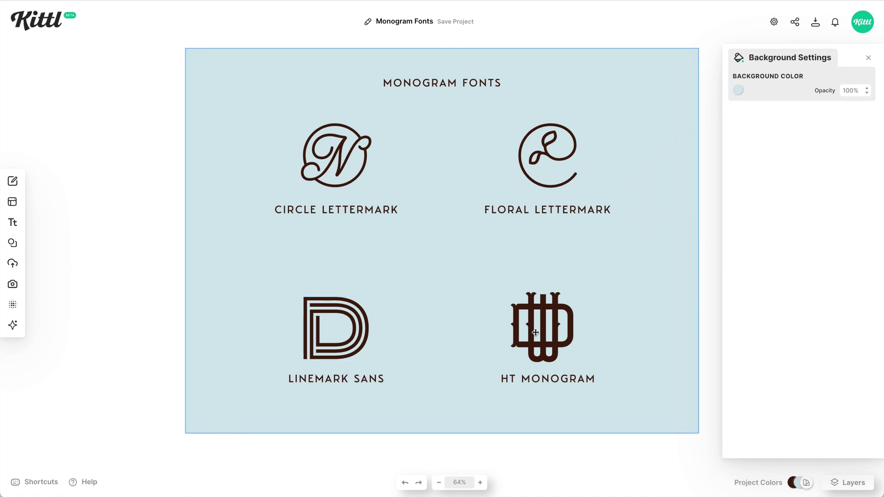
Reduce the HT Monogram sample to a single letter D, trying its uppercase and lowercase forms.
left_click(556, 332)
left_click(566, 325)
left_click(576, 324)
double_click(577, 324)
key("BackSpace")
key("BackSpace")
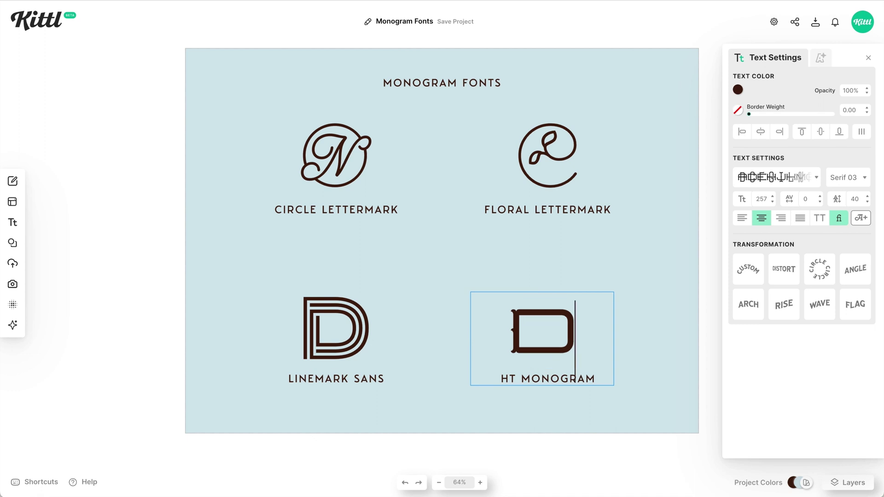
type("D")
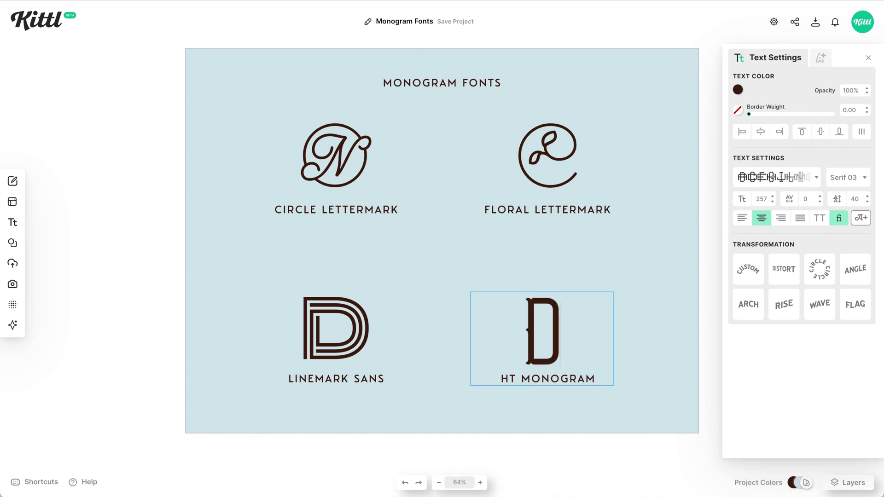
key("BackSpace")
type("D")
key("BackSpace")
type("d")
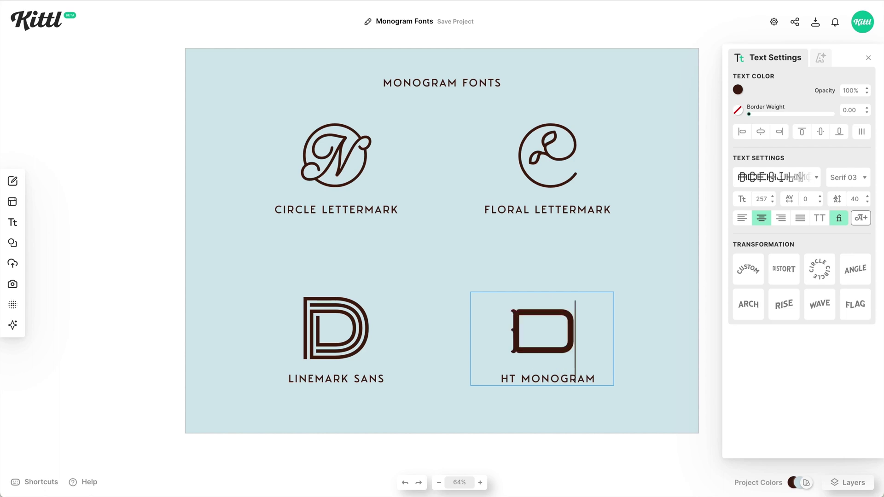
Try the letter pairs rw and fe in the HT Monogram sample, ending with dw.
key("BackSpace")
type("rw")
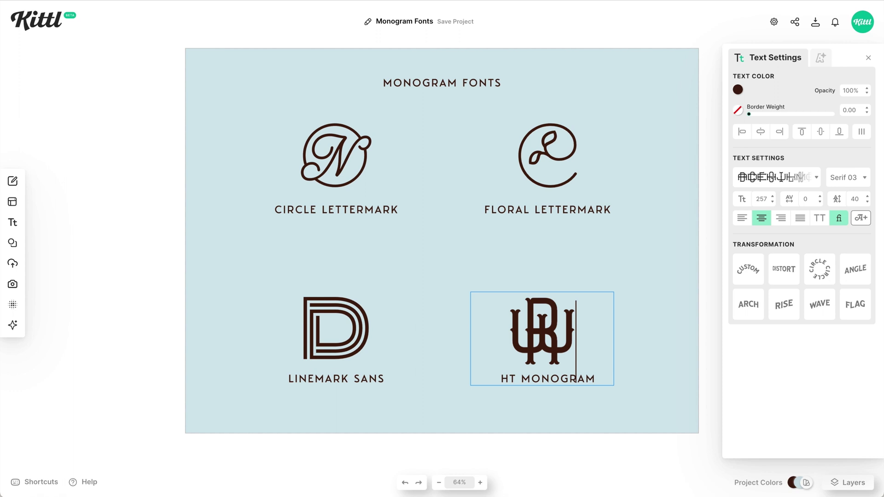
key("BackSpace")
key("BackSpace")
type("fe")
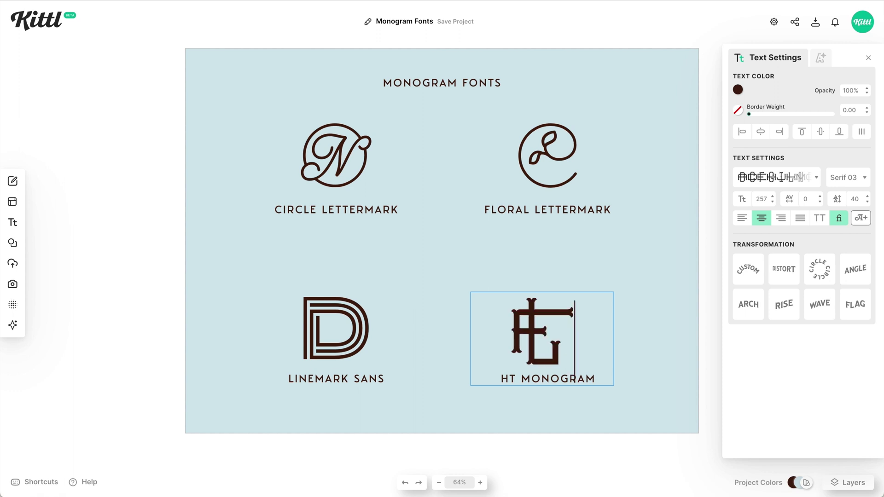
key("BackSpace")
key("BackSpace")
type("dw")
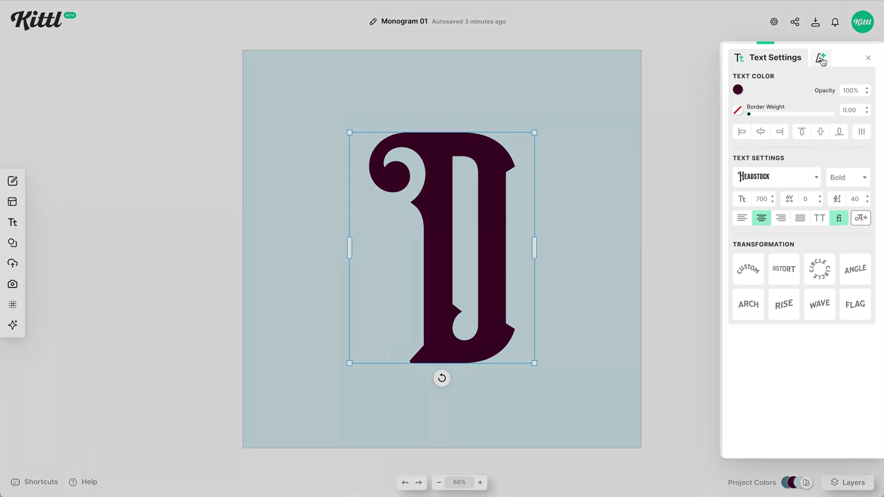
Apply the Detailed 3d Shadow shading to the Headstock D with a slate-blue stroke and a dark purple shadow.
left_click(822, 59)
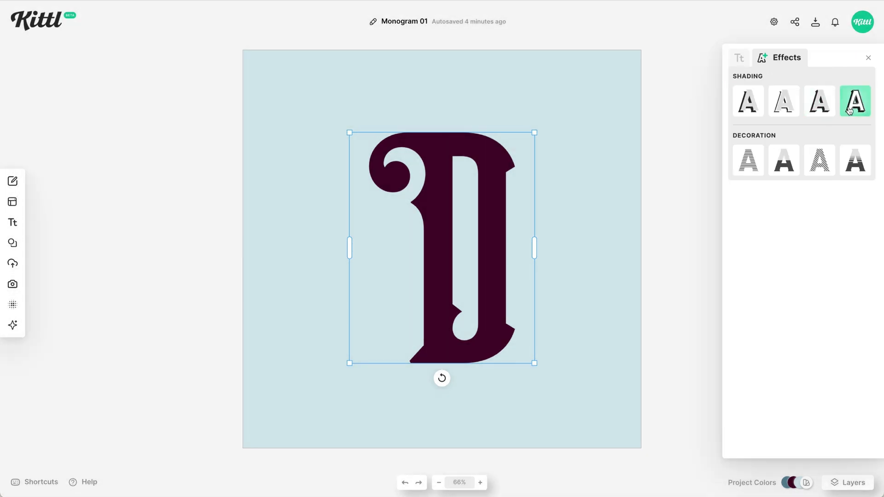
left_click(850, 110)
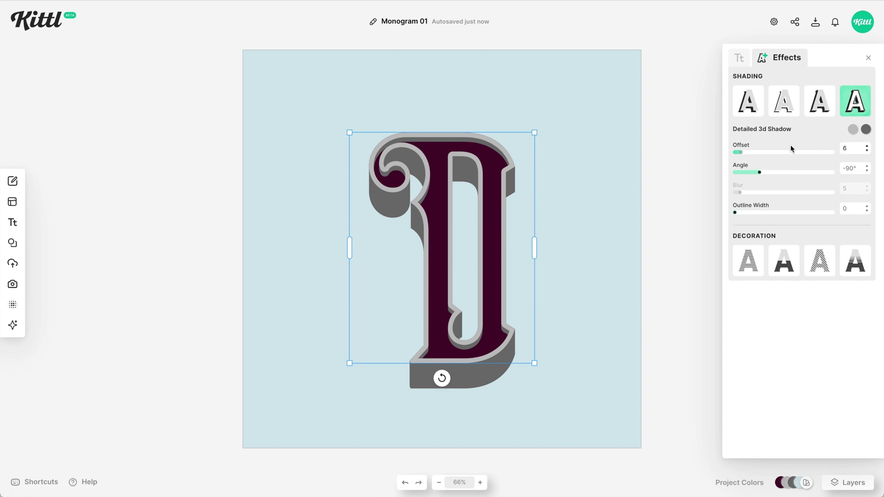
left_click(853, 129)
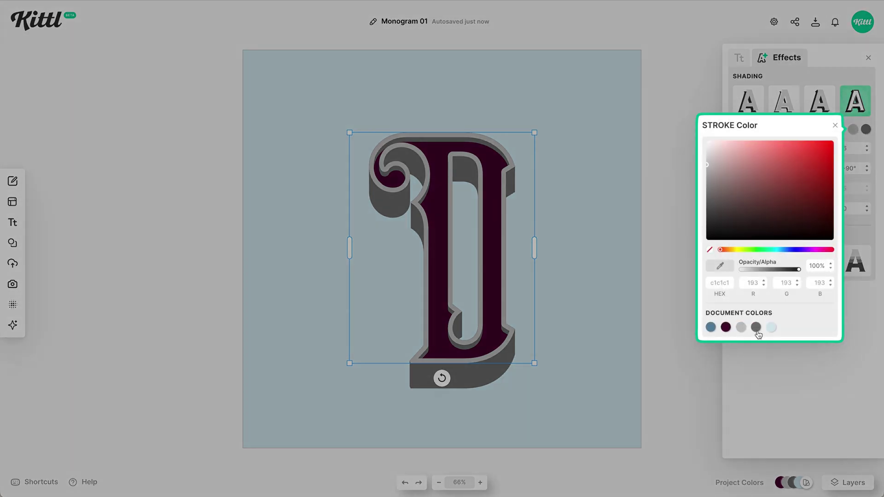
left_click(711, 327)
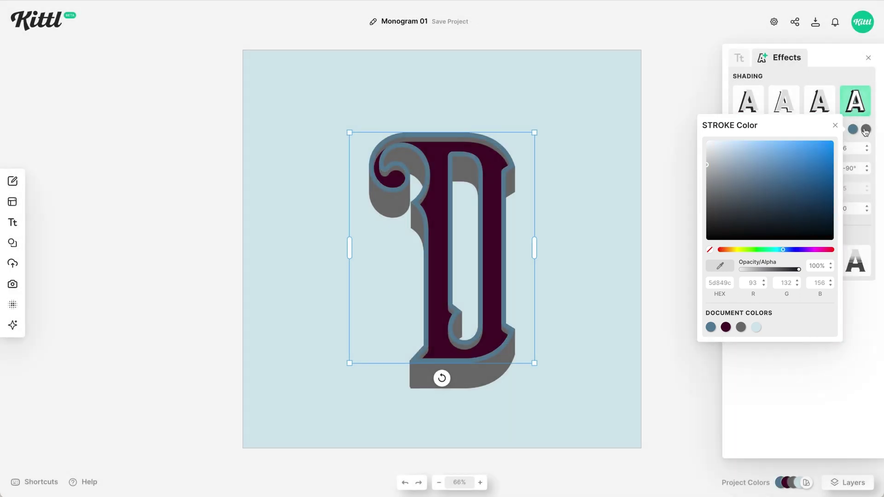
left_click(865, 129)
left_click(739, 326)
Set the text color of the letter D to the document's slate blue.
left_click(739, 59)
left_click(738, 89)
left_click(595, 287)
Adjust the D's 3D shadow to an angle of -50°, an offset of 4 and an outline width of 15.
left_click(820, 59)
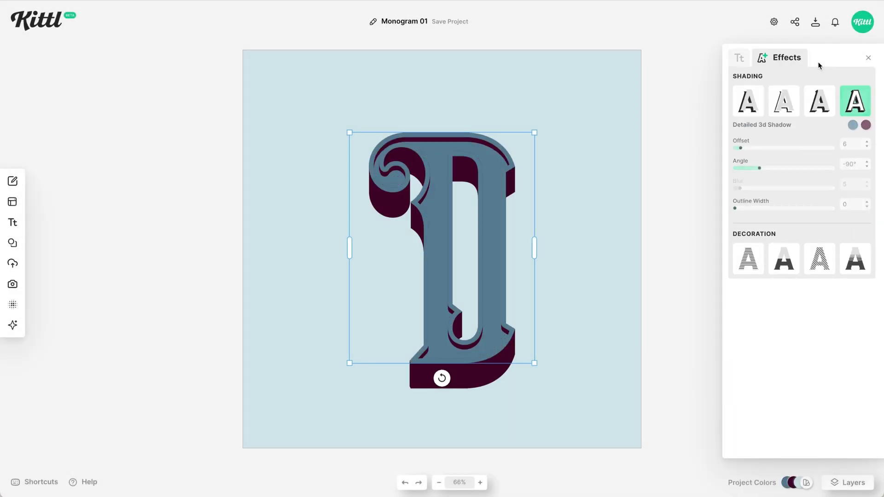
left_click_drag(760, 172, 771, 178)
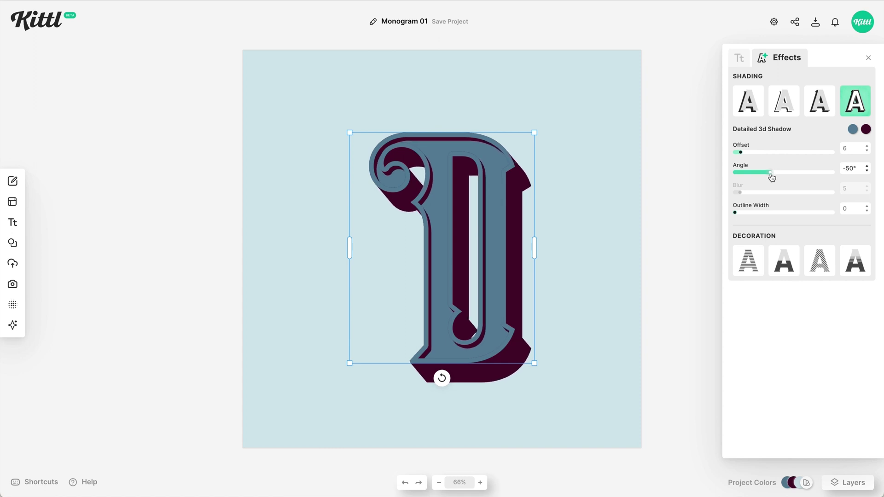
left_click_drag(740, 153, 739, 155)
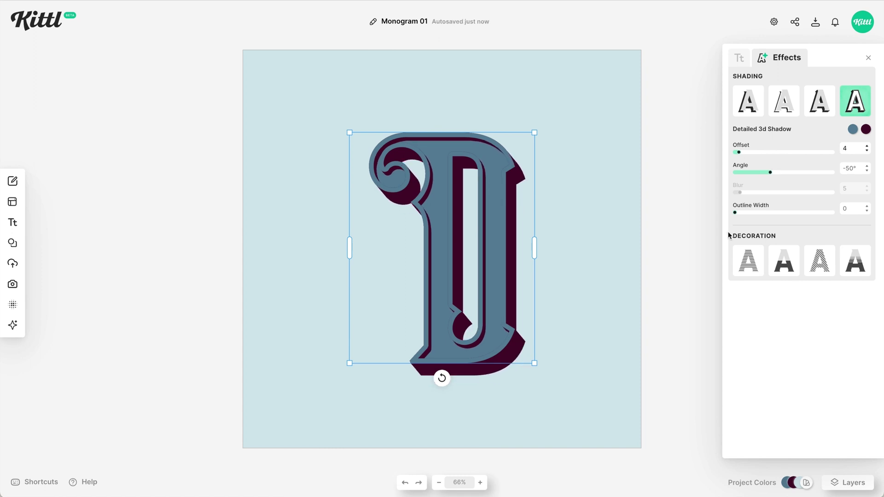
mouse_move(735, 212)
left_mouse_down()
mouse_move(796, 215)
mouse_move(751, 220)
left_mouse_up()
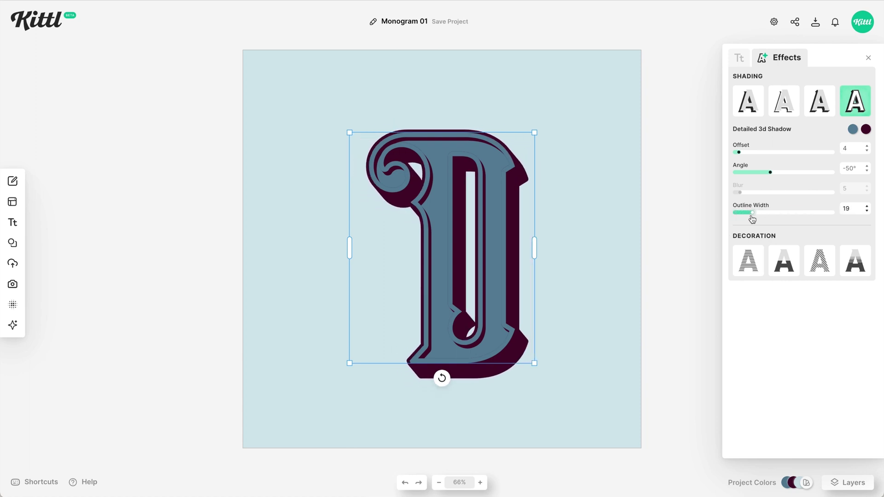
Add the Oblique Lines decoration to the letter D and color the lines dark purple.
left_click(819, 260)
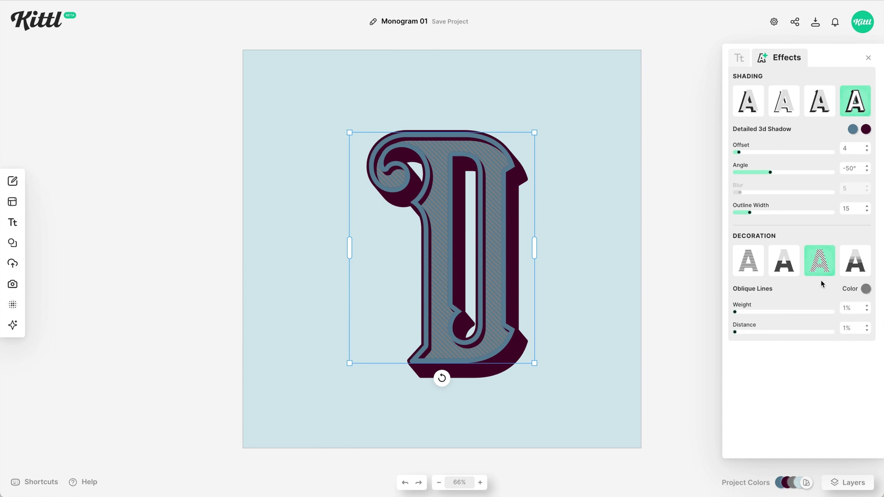
left_click(865, 289)
left_click(738, 483)
left_click(863, 384)
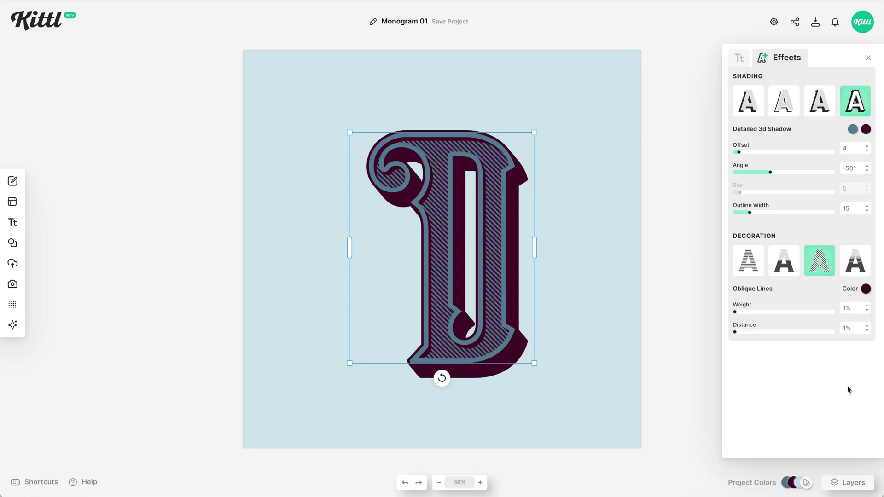
Deselect the letter D and open the ornaments category of the elements library.
left_click(568, 289)
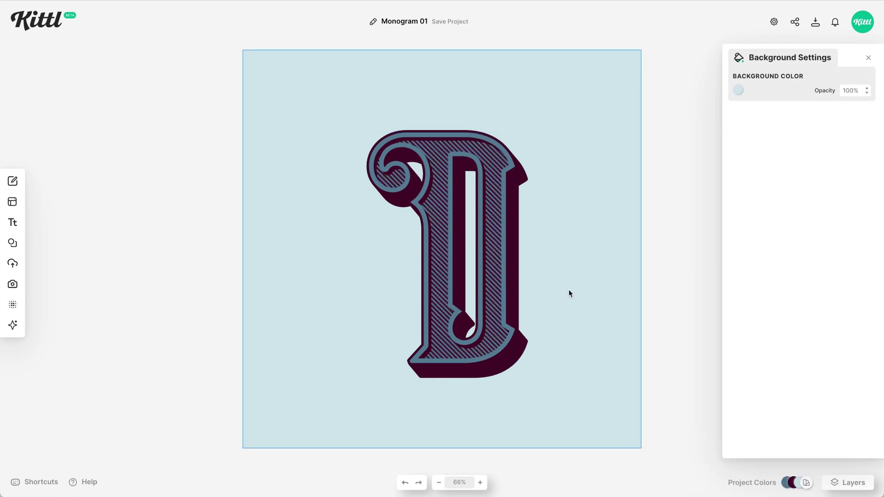
left_click(17, 244)
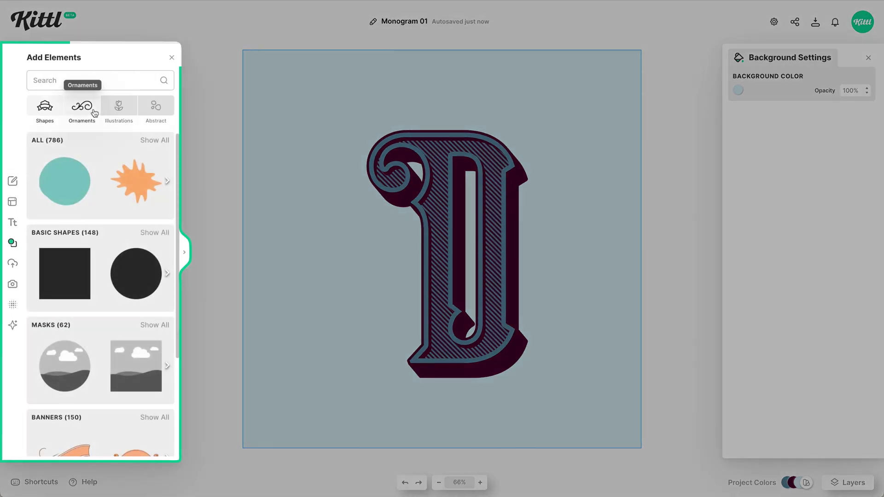
left_click(95, 113)
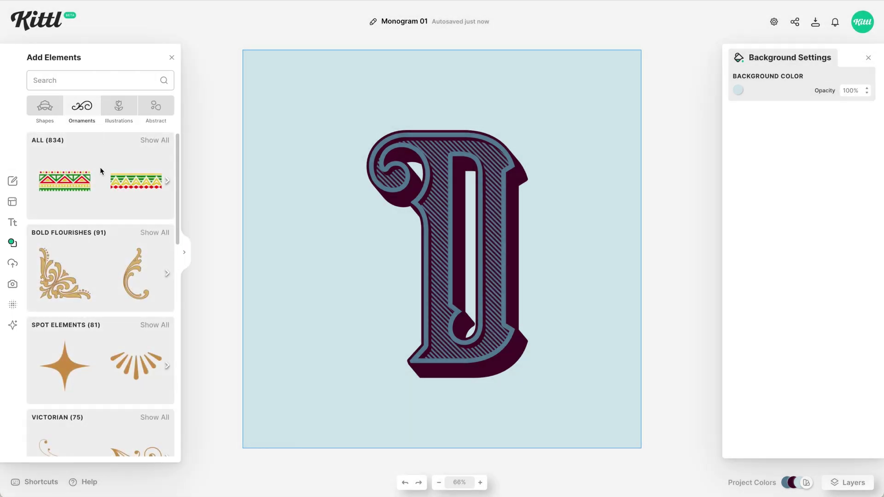
Add the first flourish from the Victorian ornaments and color it with the document's dark purple.
scroll(101, 180, "down", 2)
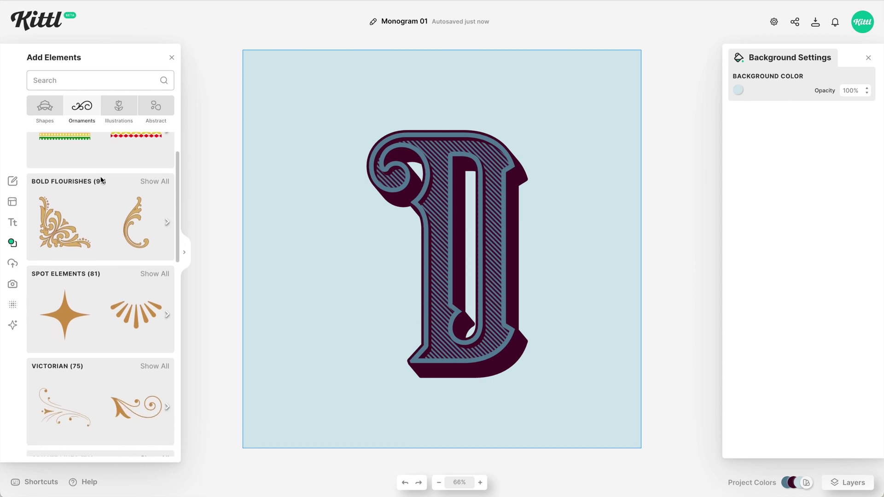
scroll(101, 180, "down", 3)
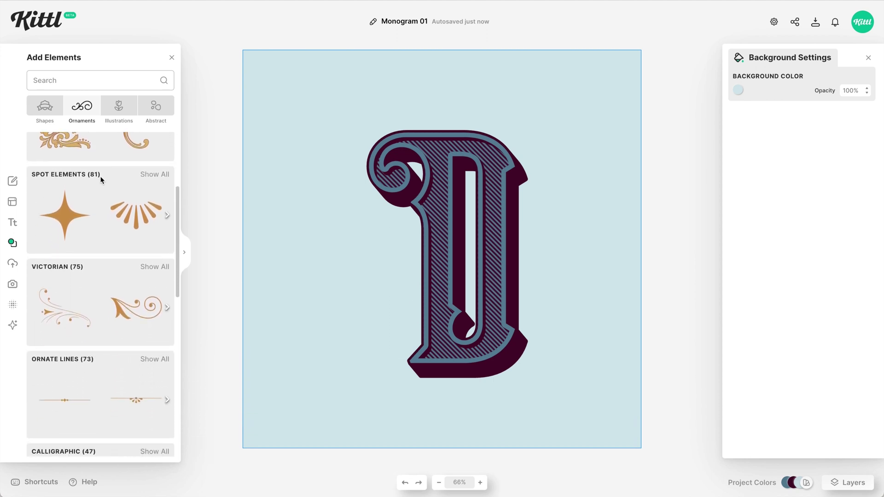
scroll(101, 180, "down", 3)
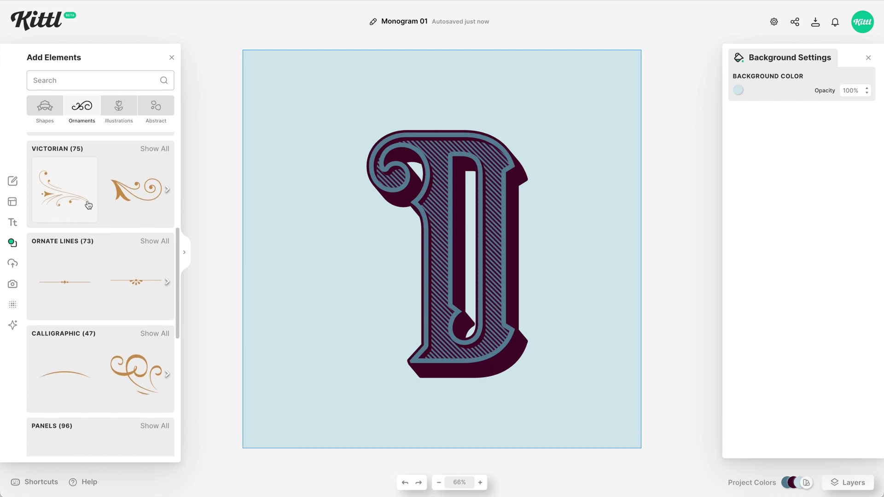
left_click(73, 188)
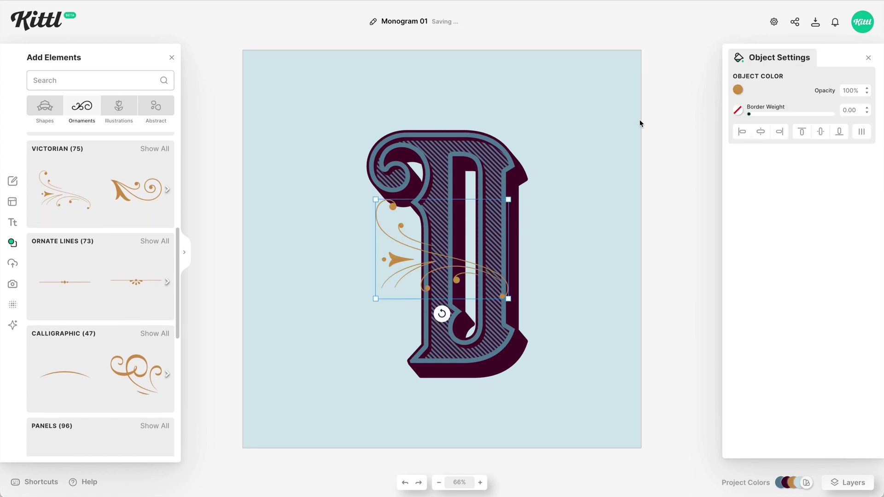
left_click(737, 90)
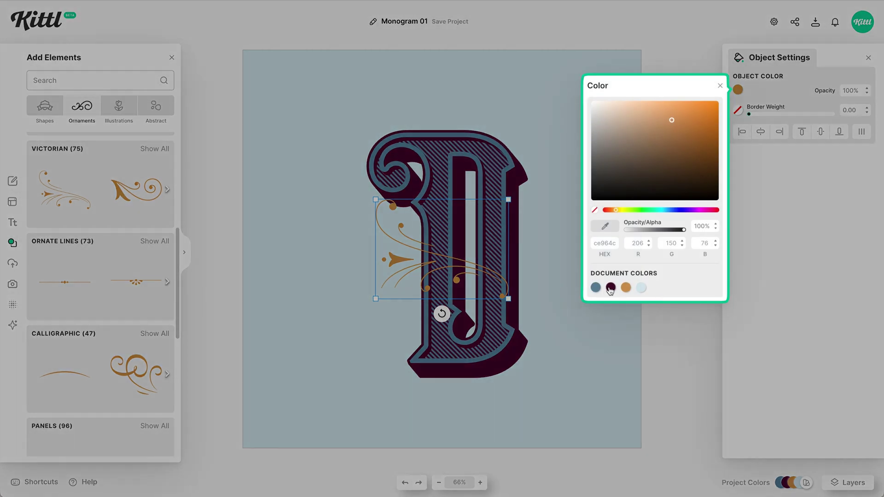
left_click(610, 287)
Send the Victorian flourish behind the D and place it tilted beside the letter's left stem.
right_click(405, 244)
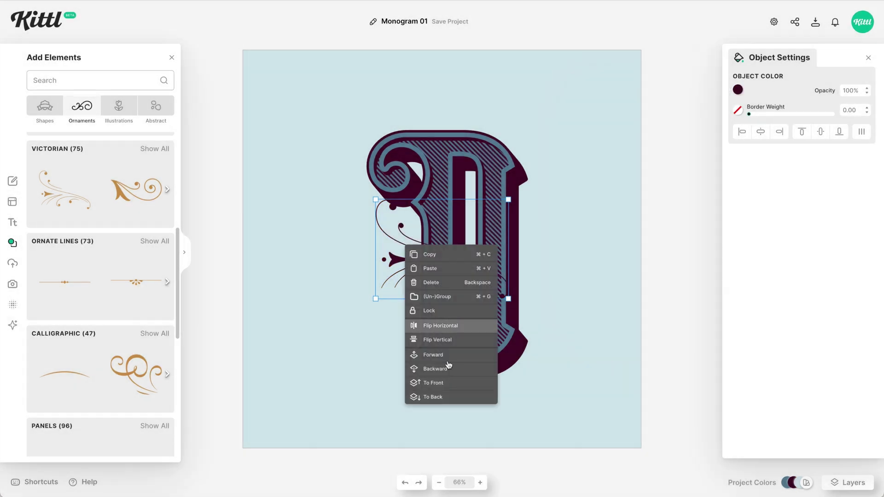
left_click(460, 397)
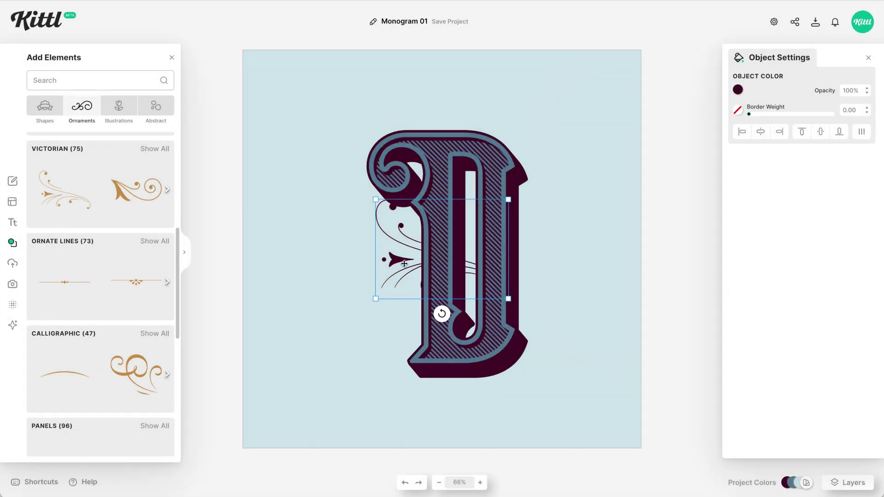
left_click_drag(404, 263, 363, 275)
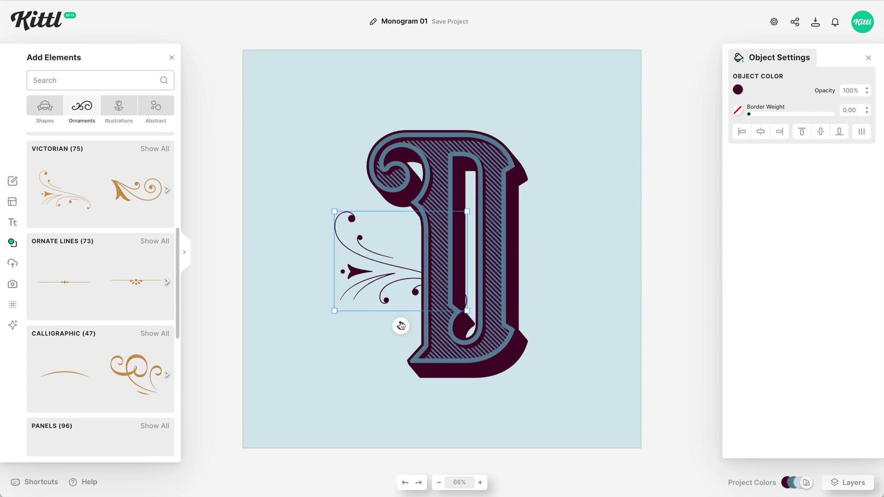
left_click_drag(400, 326, 358, 348)
left_click(359, 366)
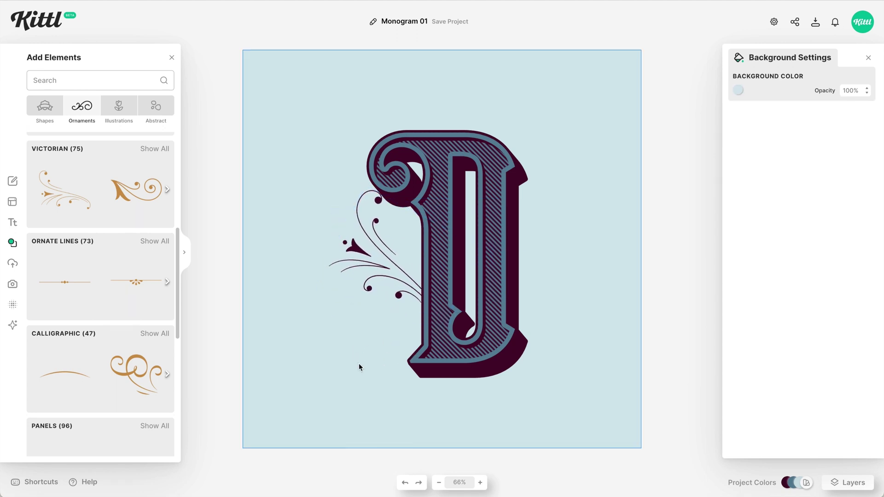
Delete the Victorian flourish beside the D's left stem.
left_click(359, 367)
left_click(329, 364)
left_click_drag(373, 263, 371, 281)
key("Delete")
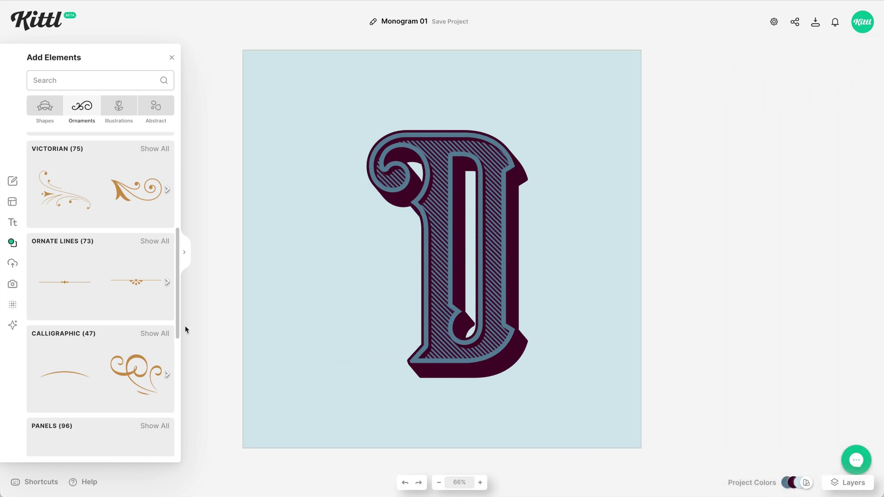
Place a coral symmetrical ornament from Bold Flourishes against the D's right side, rotated to point outward.
scroll(90, 293, "down", 1)
scroll(90, 293, "up", 5)
left_click(157, 231)
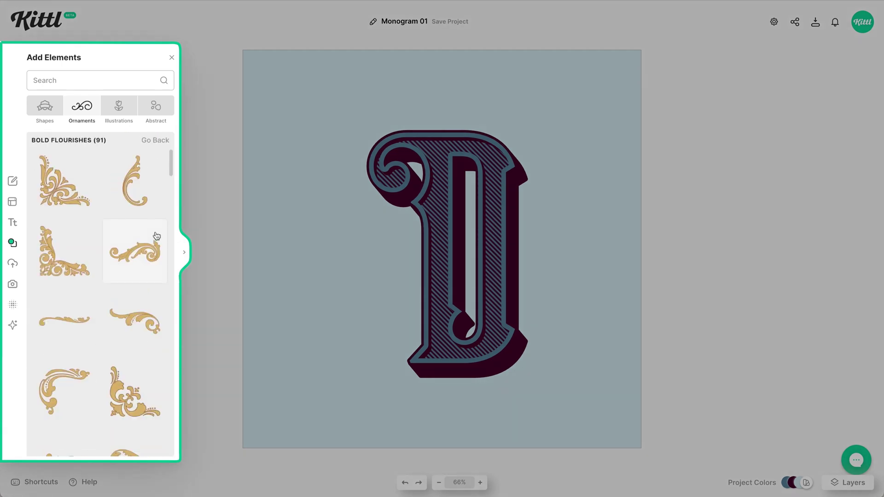
scroll(105, 296, "down", 3)
left_click_drag(439, 290, 526, 251)
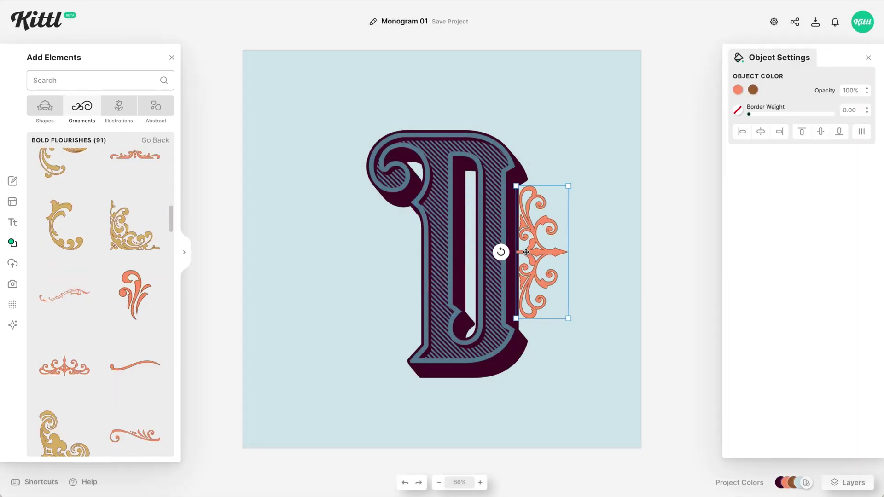
left_click_drag(568, 186, 561, 199)
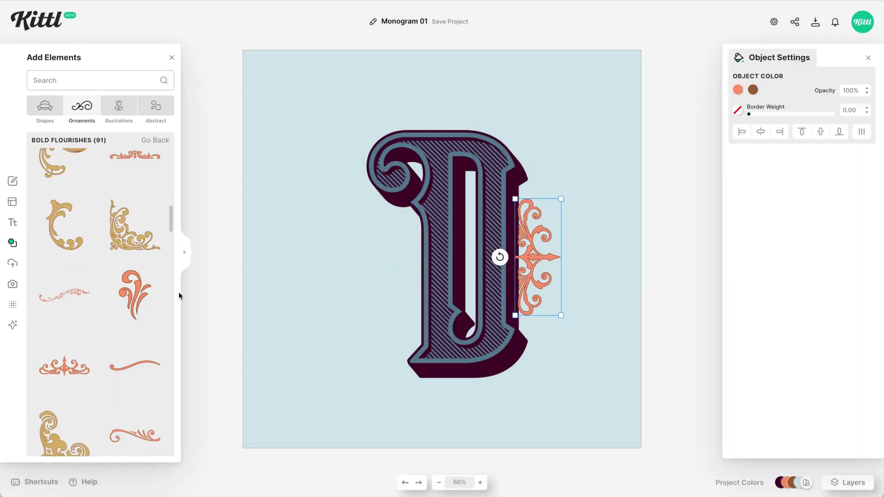
Add a small coral crown-like finial from Bold Flourishes, centered on the D's top edge.
scroll(152, 322, "down", 2)
left_click(135, 416)
left_click_drag(508, 192, 482, 83)
left_click_drag(493, 71, 481, 87)
Add the coral fleur-de-lis flourish, rotated to point left and scaled down against the D's left stem.
scroll(115, 290, "down", 2)
scroll(119, 282, "up", 3)
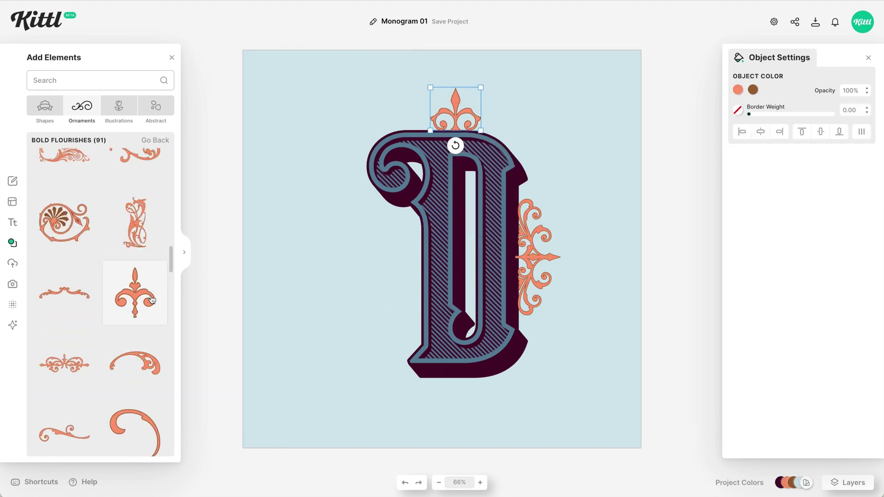
left_click(131, 293)
left_click_drag(442, 328, 545, 258)
left_click_drag(509, 304, 472, 273)
left_click_drag(440, 250, 399, 260)
Place the small straight scroll ornament at the D's upper-left edge and a flipped copy of the top finial beneath the letter.
scroll(115, 312, "down", 1)
scroll(115, 311, "down", 15)
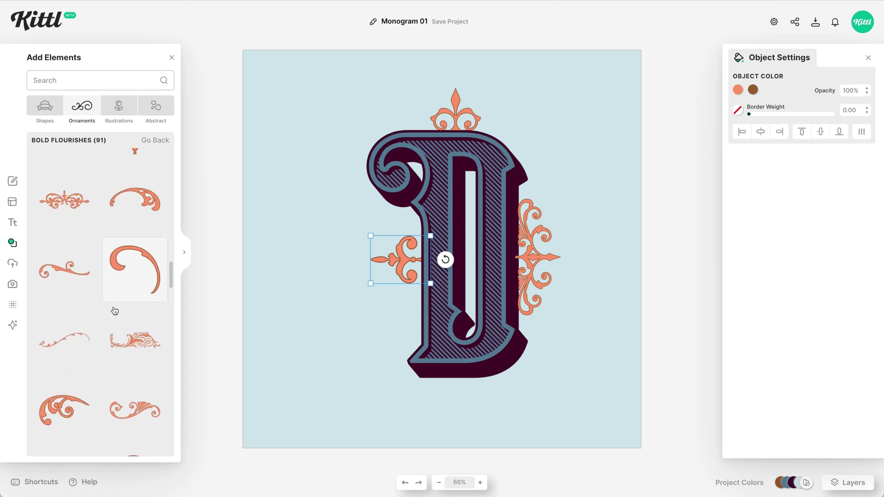
left_click(148, 357)
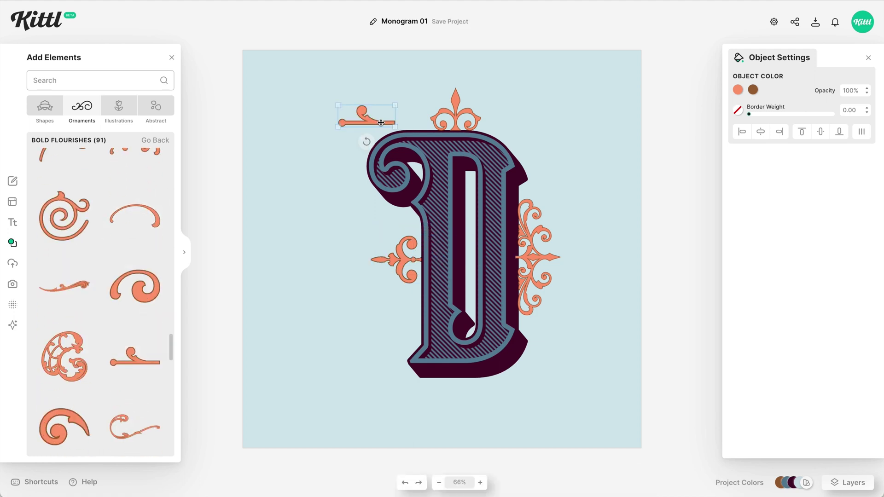
left_click_drag(381, 123, 403, 132)
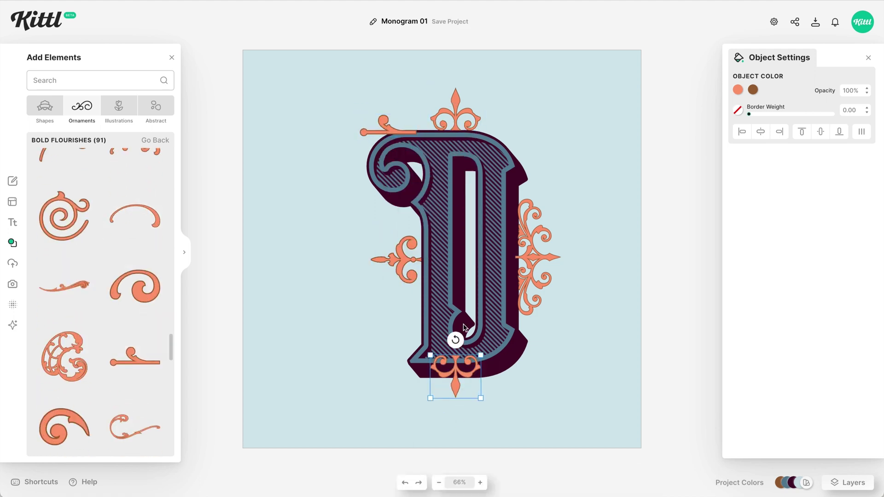
left_click_drag(456, 382, 456, 400)
Add the gold leaf sprig from Spot Elements inside the D's counter with a mirrored copy below it.
left_click(155, 140)
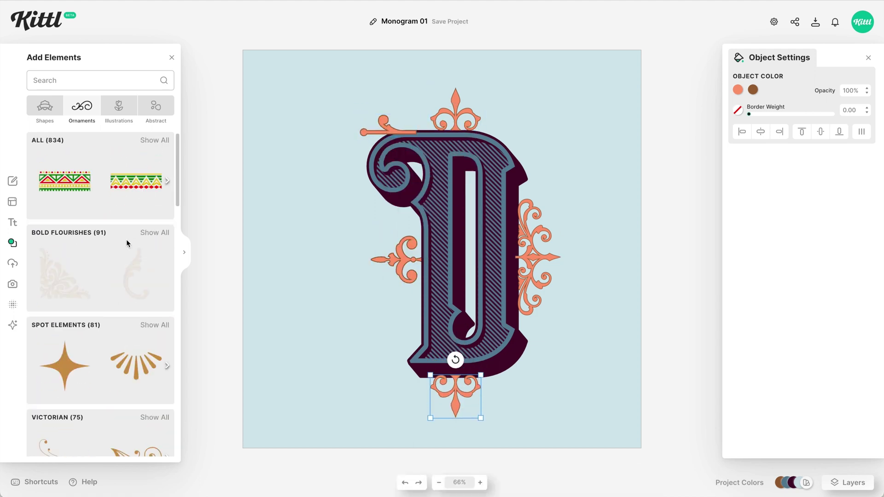
left_click(154, 324)
scroll(111, 366, "down", 12)
left_click(134, 353)
left_click_drag(497, 308, 470, 245)
left_click_drag(470, 244, 470, 271)
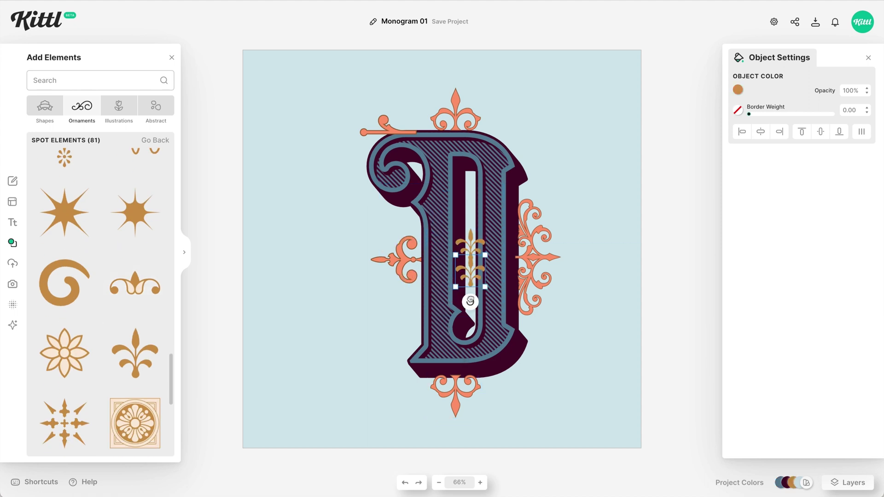
Align the left, right and counter ornaments to their vertical middle.
left_click(479, 243, "shift")
left_click(534, 257, "shift")
left_click(401, 259, "shift")
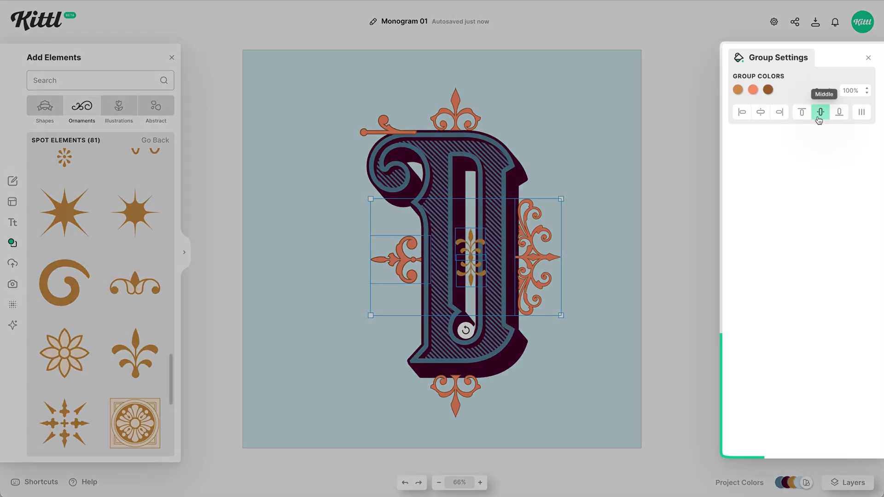
left_click(819, 118)
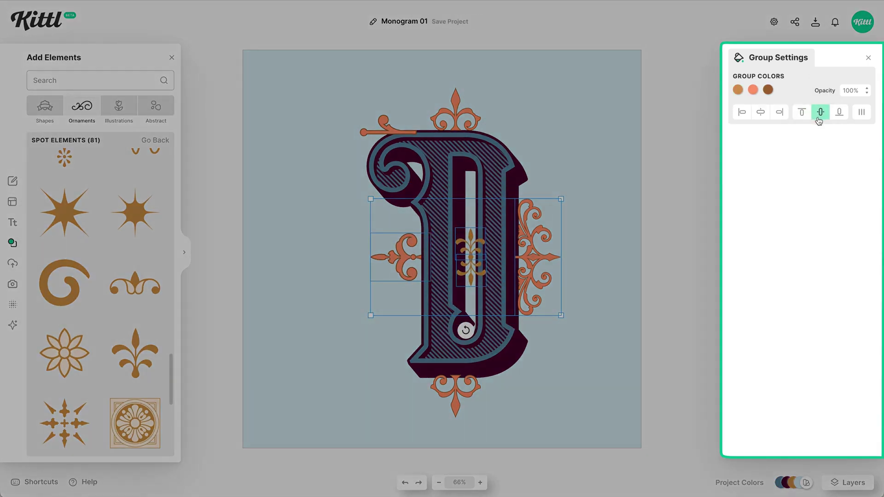
Extend the selection to the top, bottom and upper-left ornaments and send them all behind the D.
left_click(457, 396, "shift")
left_click(459, 97, "shift")
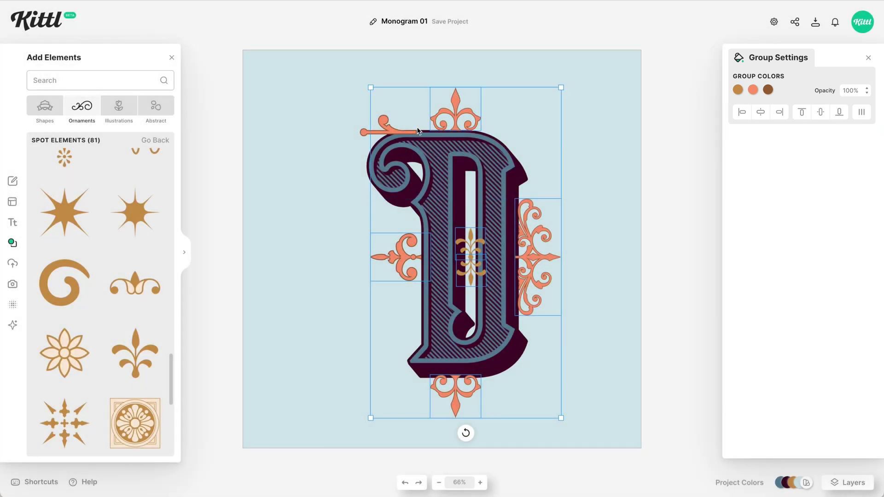
left_click(385, 127, "shift")
right_click(386, 128)
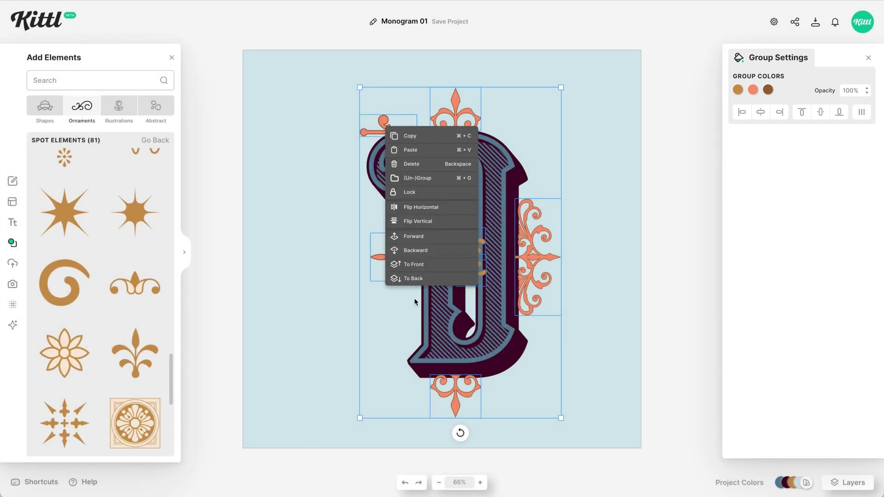
left_click(419, 279)
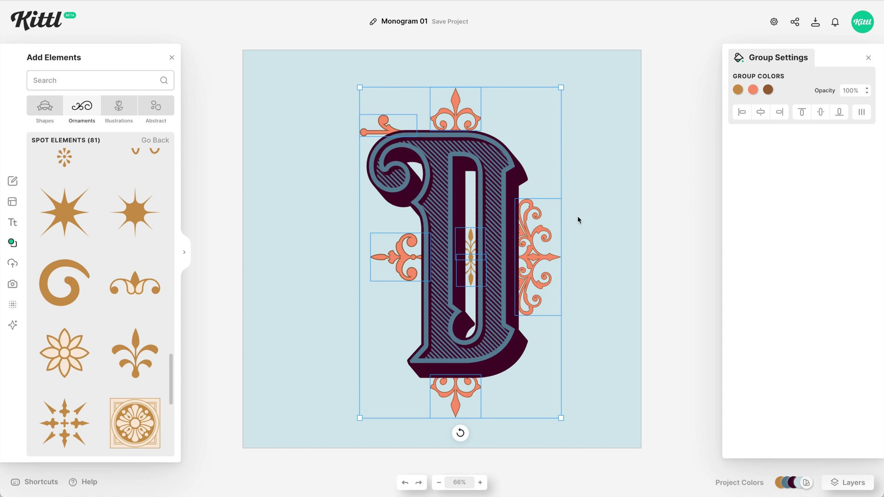
Change the ornaments' coral, brown and gold colors to the document's dark purple.
left_click(752, 91)
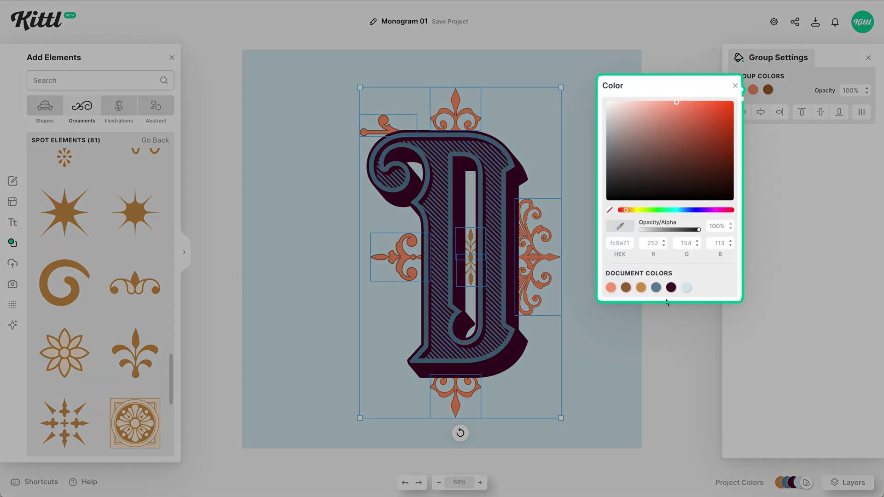
left_click(670, 288)
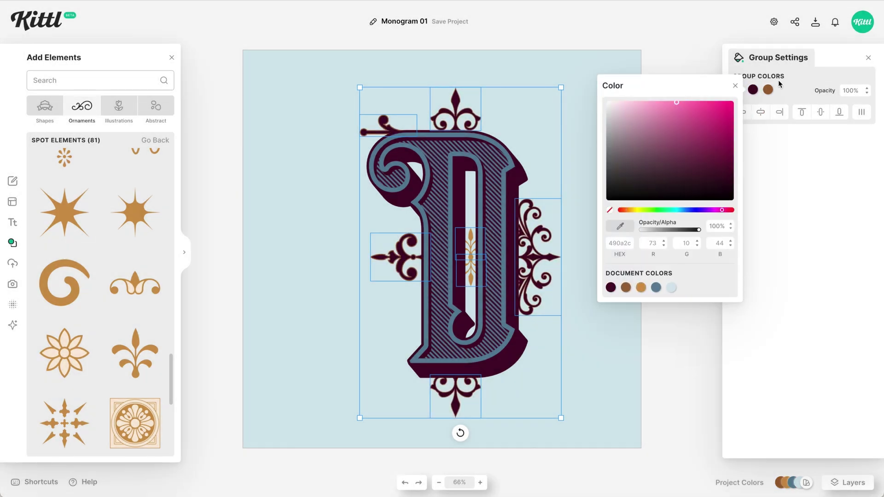
left_click(785, 95)
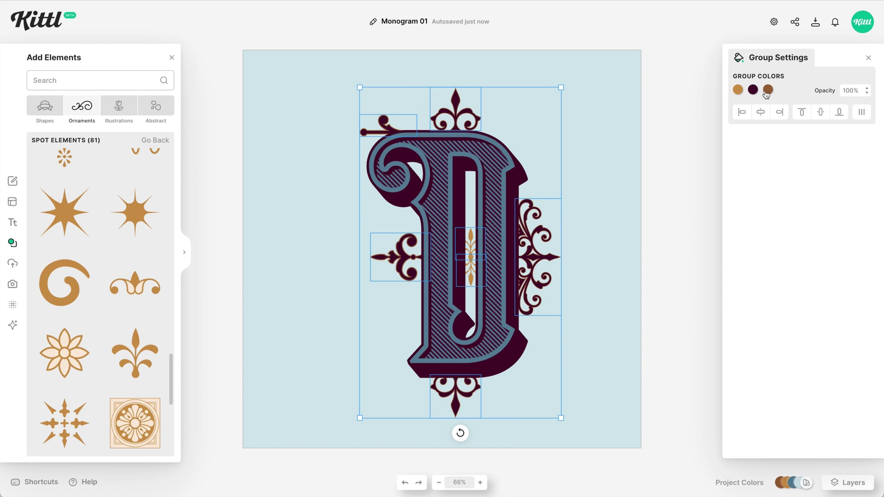
left_click(767, 90)
left_click(625, 287)
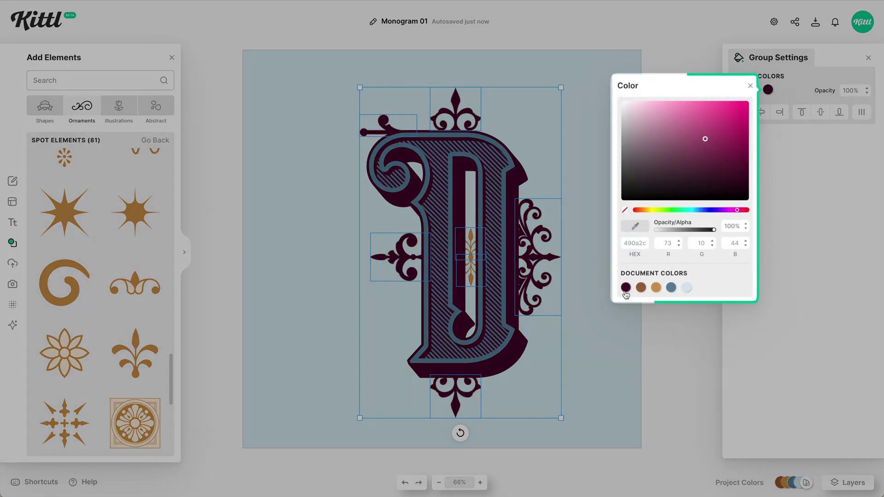
left_click(806, 168)
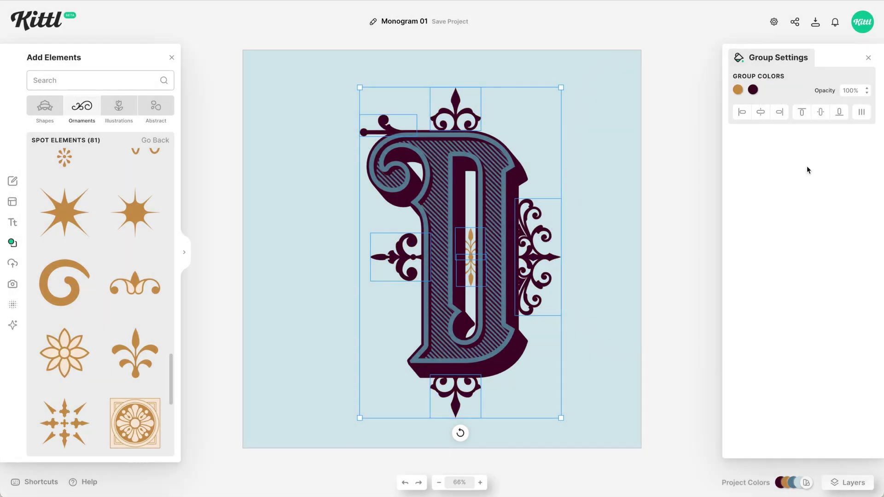
left_click(738, 91)
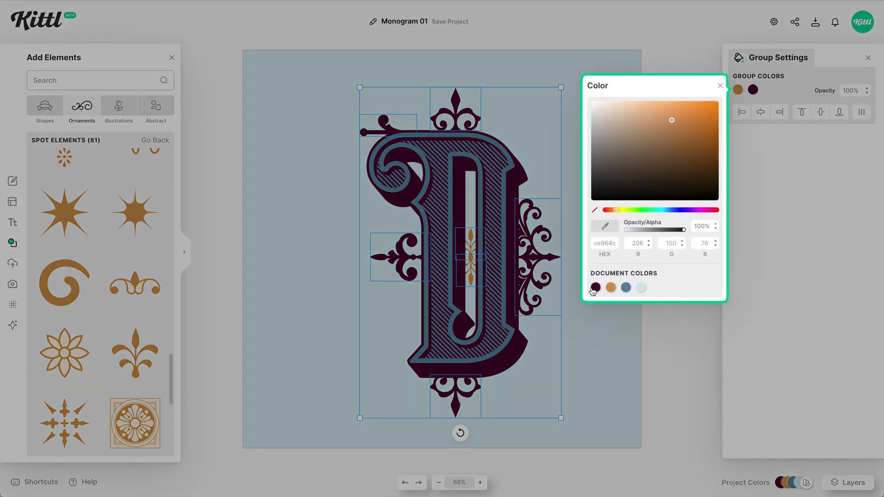
left_click(596, 288)
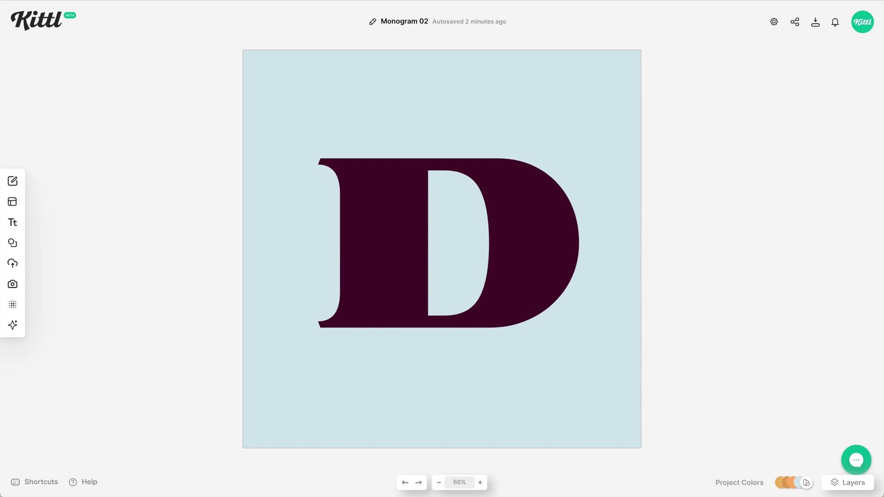
Apply a slate-blue Line Shadow to the D with an offset of 41 and an angle of -44°.
left_click(554, 231)
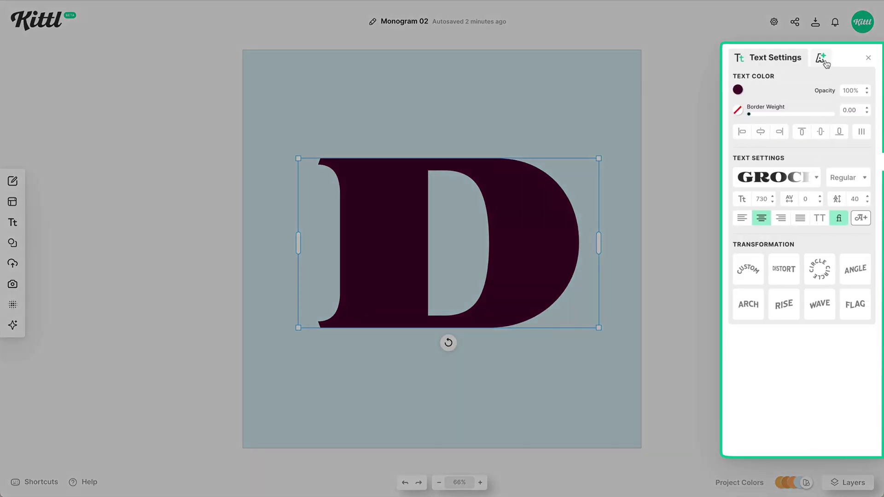
left_click(822, 58)
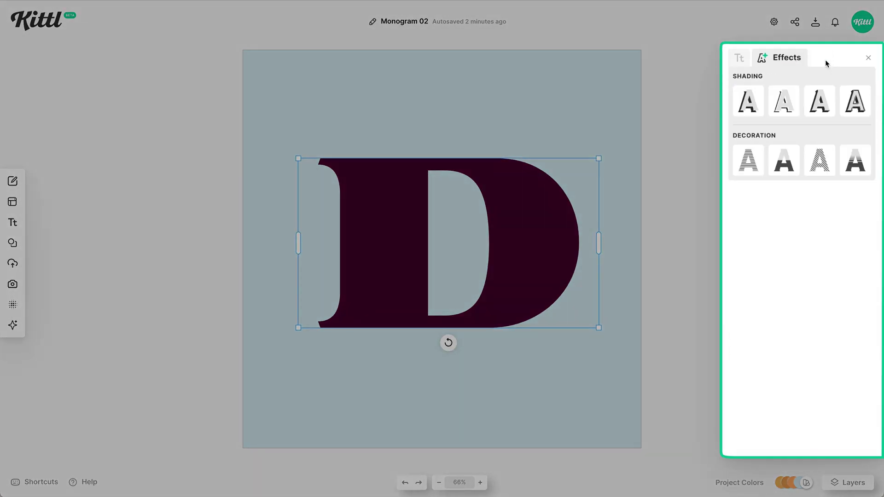
left_click(789, 100)
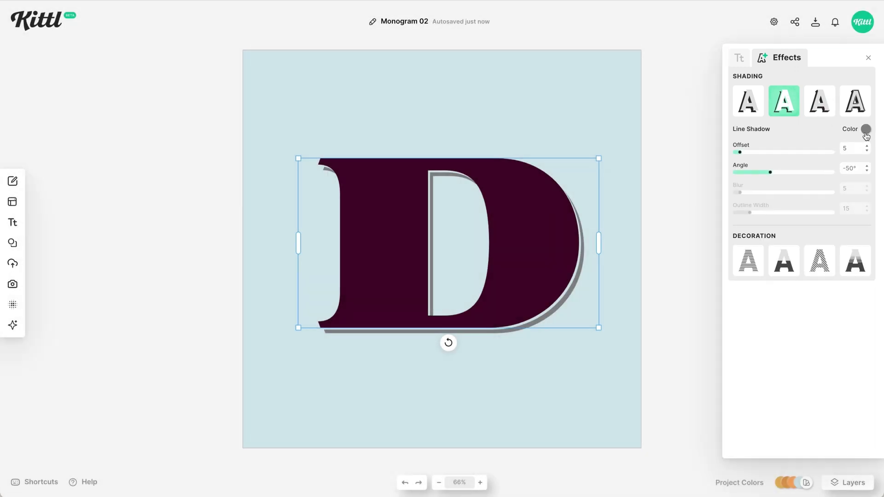
left_click(865, 130)
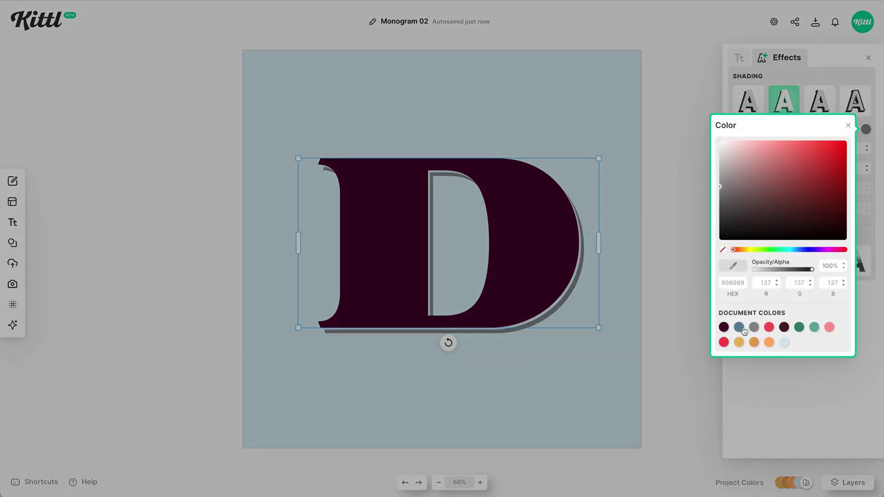
left_click(738, 327)
left_click(776, 399)
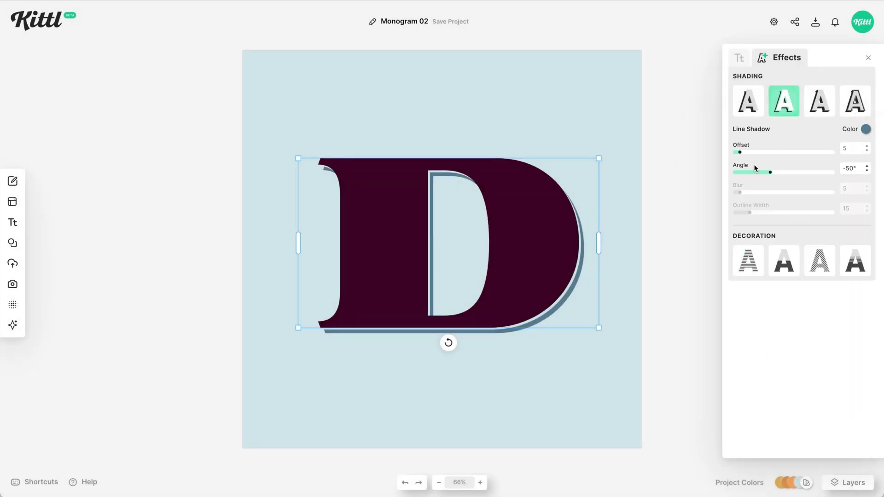
left_click_drag(743, 155, 773, 183)
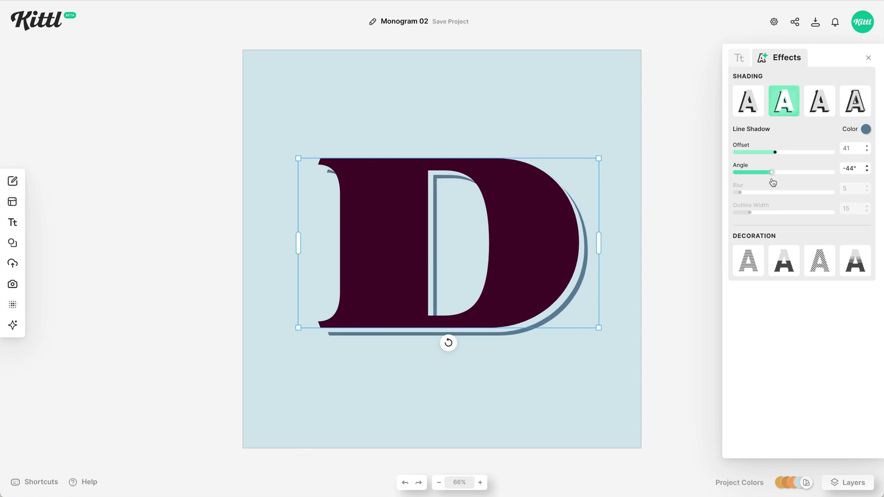
left_click(541, 395)
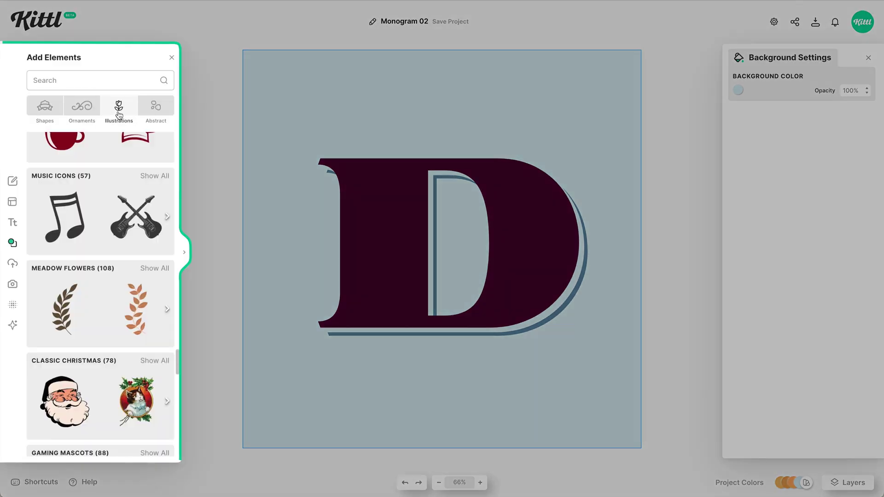
Add the dark brown leaf branch from the Meadow Flowers illustrations, flip it horizontally and fit it inside the D's curved bowl.
scroll(98, 230, "down", 1)
scroll(98, 228, "down", 1)
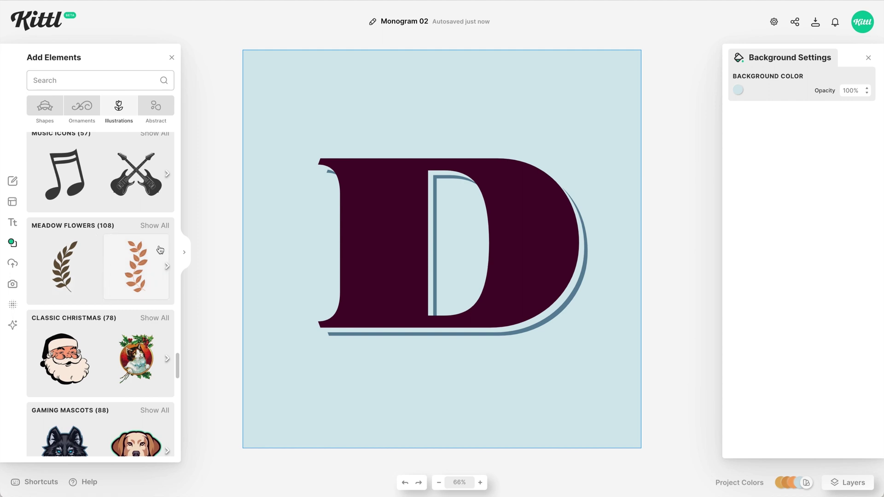
left_click(159, 225)
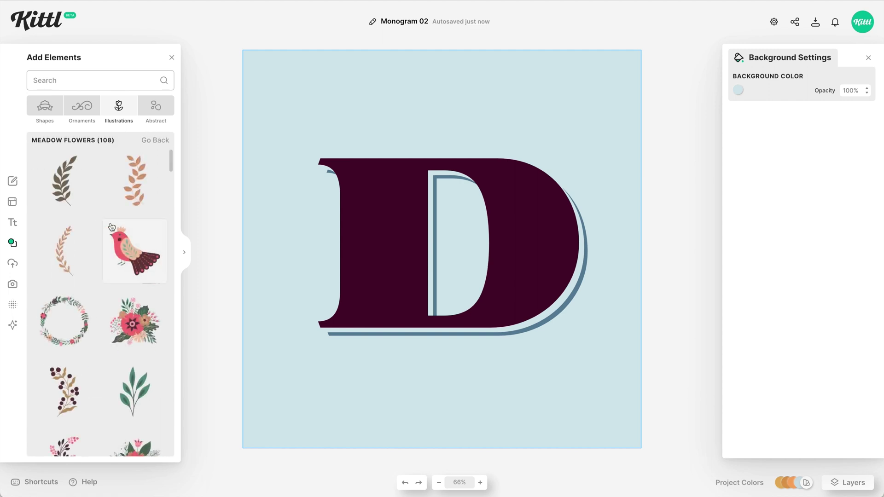
scroll(110, 263, "down", 5)
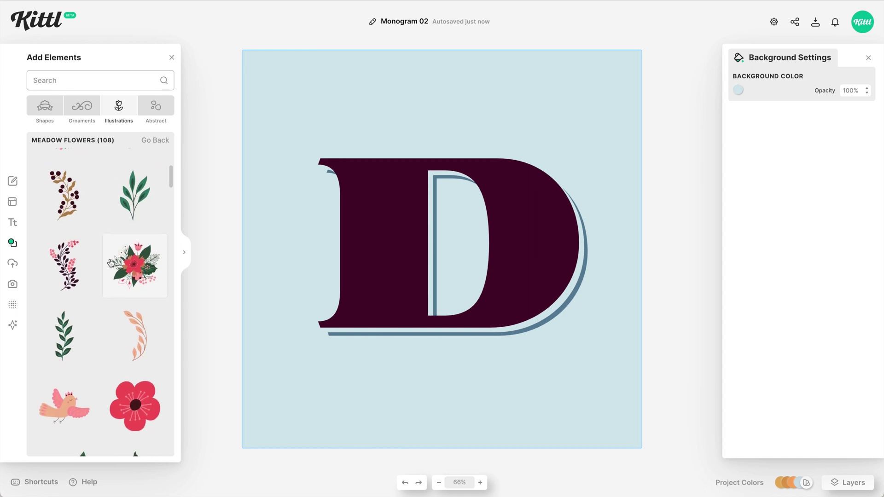
scroll(110, 263, "down", 4)
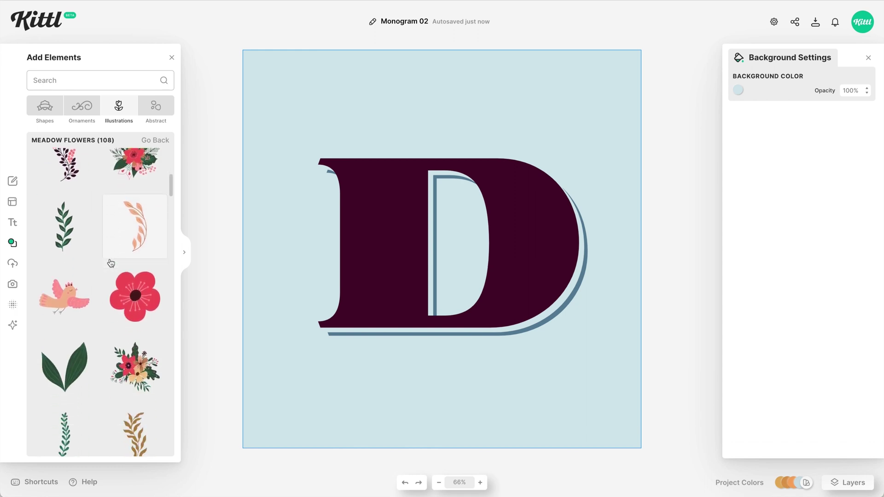
scroll(110, 263, "down", 3)
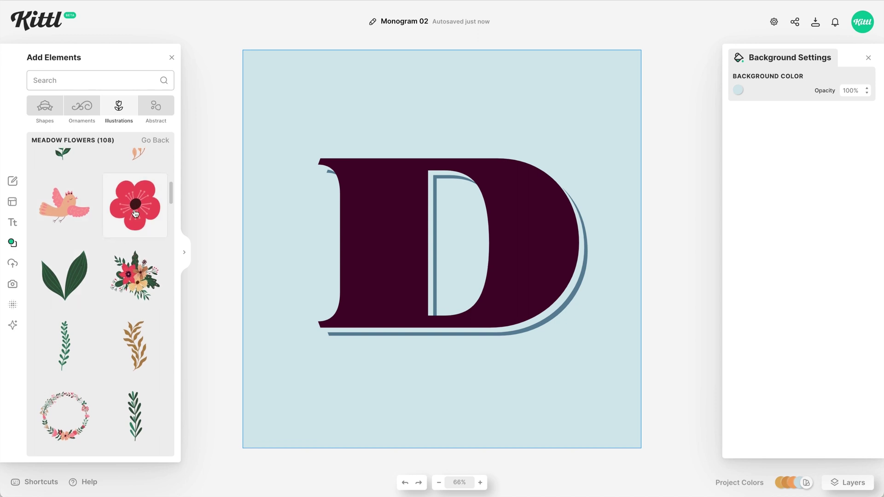
scroll(135, 213, "up", 5)
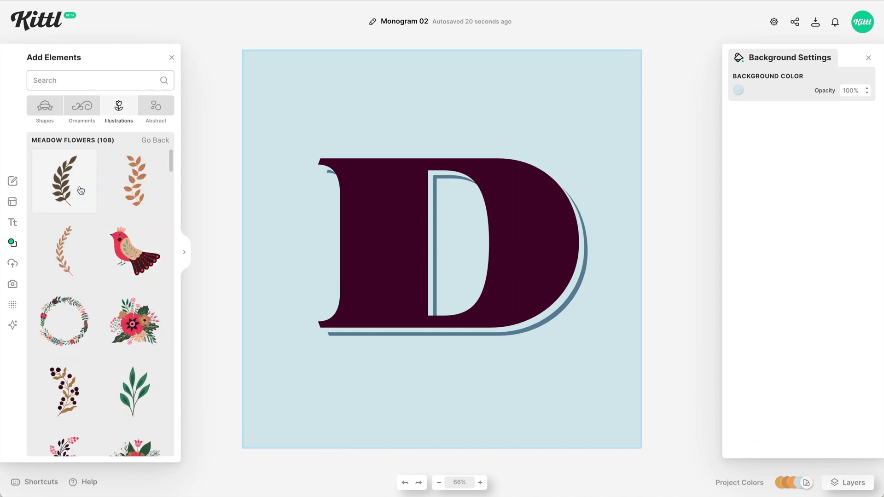
left_click(80, 190)
right_click(445, 258)
left_click(479, 340)
left_click_drag(453, 225, 552, 210)
scroll(552, 211, "up", 5)
scroll(552, 210, "down", 2)
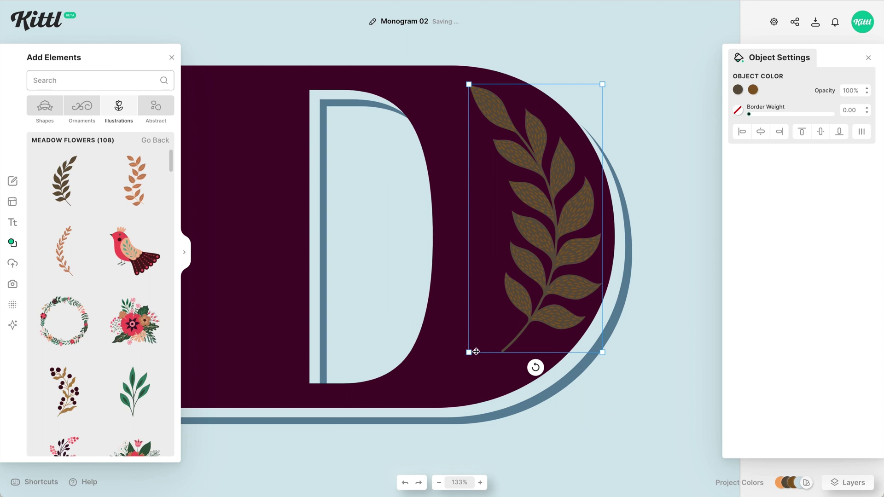
left_click_drag(469, 352, 463, 363)
Recolor the leaf branch and its leaf details with the document's two greens.
left_click(738, 89)
left_click(669, 286)
left_click(752, 89)
left_click(687, 286)
left_click(488, 229)
Add the red five-petal flower from Meadow Flowers at the upper-left corner of the D's stem.
scroll(488, 228, "left", 3)
scroll(104, 261, "down", 6)
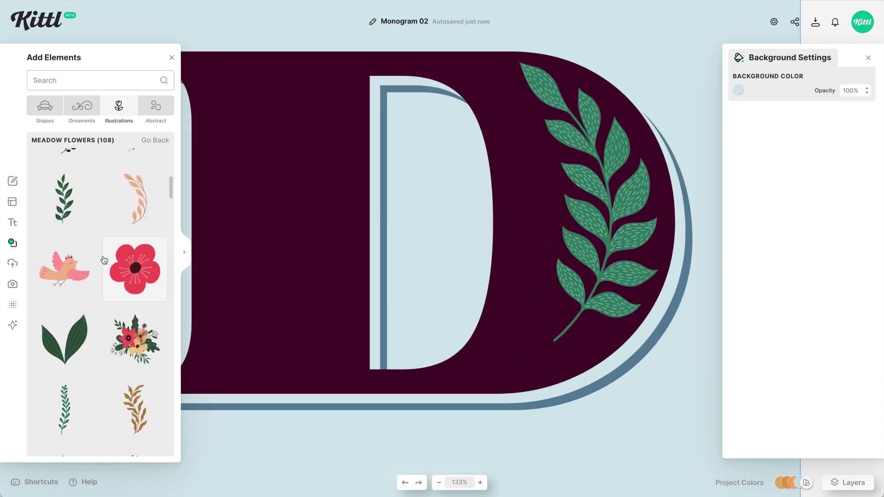
left_click(104, 261)
left_click_drag(443, 246, 230, 91)
Add the large pink flower at the bottom of the D's stem and recolor its petal details to match the pink petals.
scroll(107, 319, "down", 5)
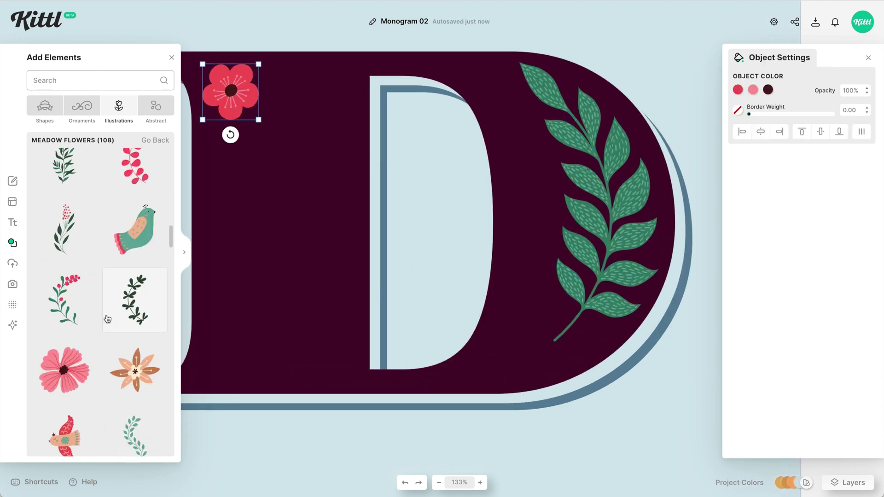
left_click(64, 370)
left_click_drag(580, 123, 454, 236)
left_click_drag(414, 262, 377, 280)
left_click(753, 89)
left_click(701, 288)
left_click(483, 276)
Add the pointed-petal red and pink flower, scale it down and place it beside the small red flower at the stem's top.
scroll(135, 359, "down", 3)
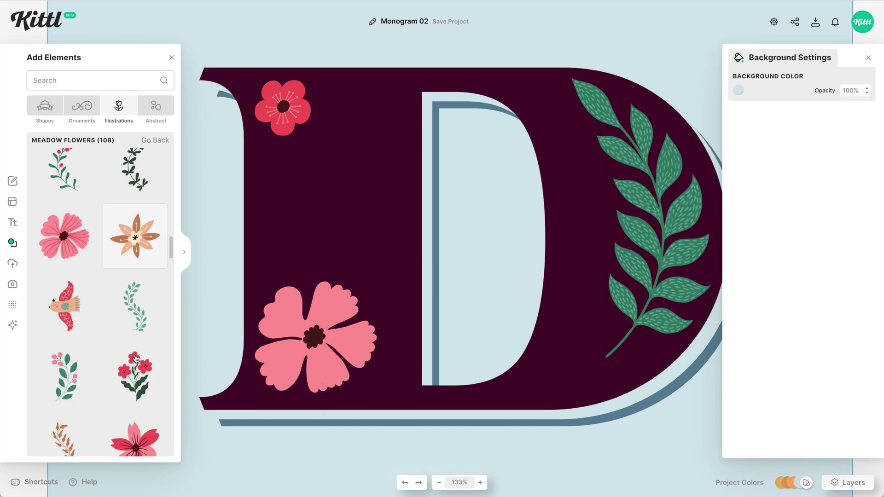
scroll(136, 359, "down", 3)
left_click(135, 344)
left_click_drag(579, 110, 498, 191)
left_click_drag(443, 248, 371, 141)
left_click_drag(424, 85, 414, 97)
left_click_drag(371, 141, 367, 121)
Recolor the pointed-petal flower with the document's reds and pink, and change the small flower's stamens to its petal red.
left_click(737, 89)
left_click(625, 288)
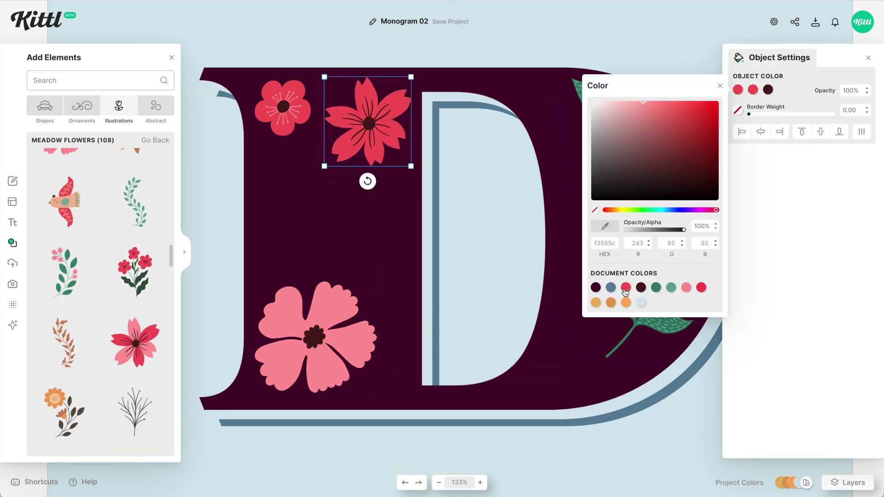
left_click(767, 89)
left_click(656, 287)
left_click(283, 111)
left_click(752, 89)
left_click(641, 287)
left_click(367, 122)
left_click(753, 89)
left_click(701, 288)
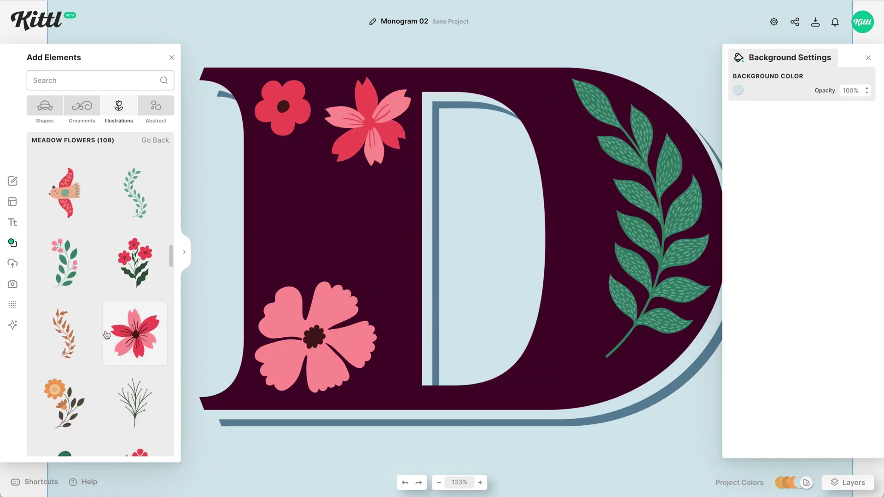
Add the red rose from Meadow Flowers, scale it down and place it between the D's counter and the leaf branch.
scroll(107, 335, "down", 10)
left_click(64, 352)
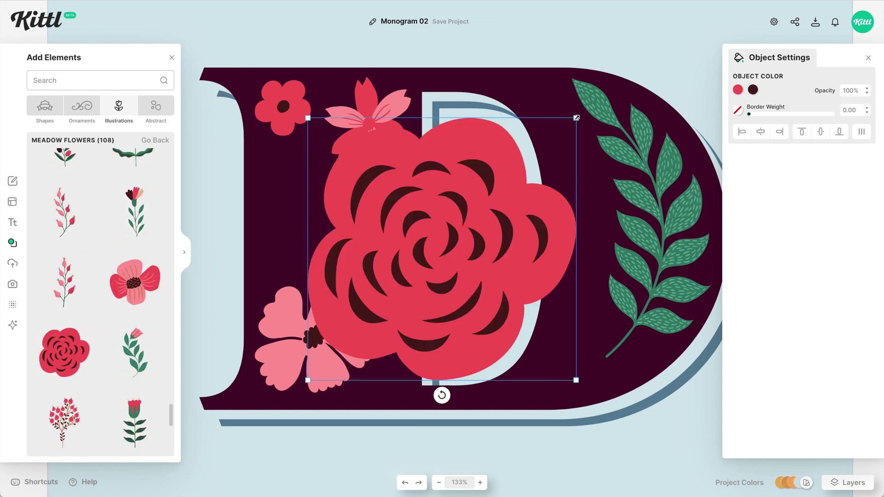
left_click_drag(576, 118, 479, 212)
left_click_drag(451, 249, 580, 314)
left_click_drag(606, 279, 599, 287)
mouse_move(578, 316)
left_mouse_down()
mouse_move(597, 324)
mouse_move(587, 322)
left_mouse_up()
left_click_drag(609, 350, 612, 352)
left_click_drag(588, 320, 590, 259)
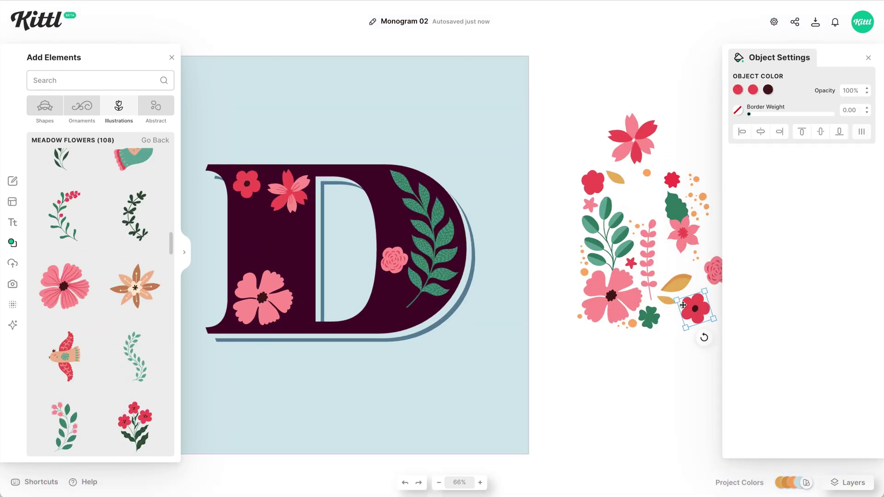
Resize the pink star flower and green leaves beside the leaf branch, and reposition the pink rose just below them.
right_click(400, 300)
left_click(434, 429)
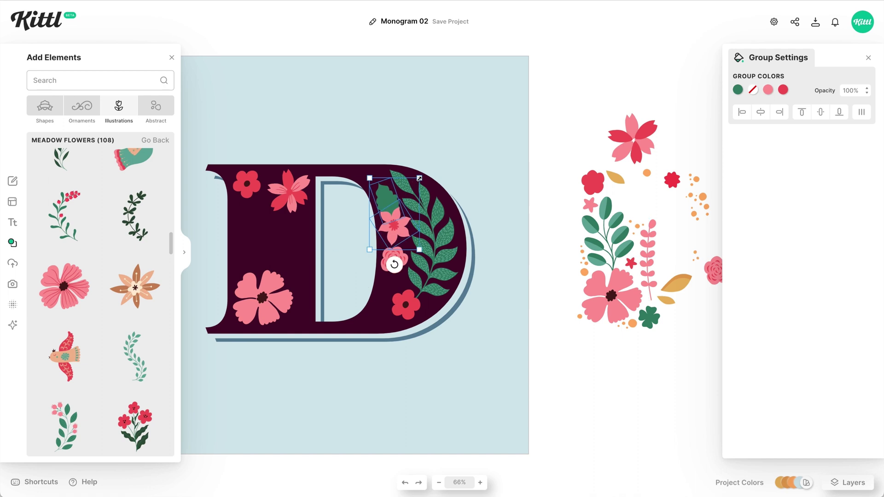
left_click_drag(418, 179, 393, 238)
left_click(421, 175)
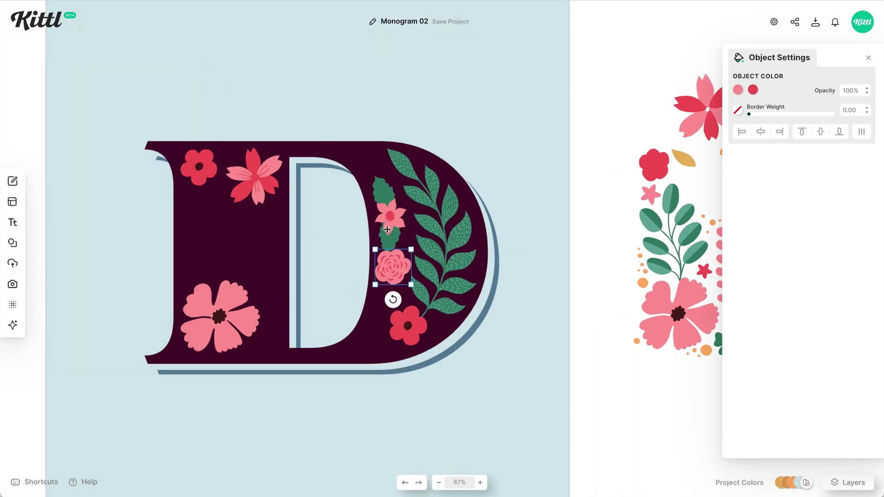
left_click(387, 229)
left_click_drag(367, 172, 363, 165)
left_click_drag(396, 268, 393, 281)
left_click(520, 330)
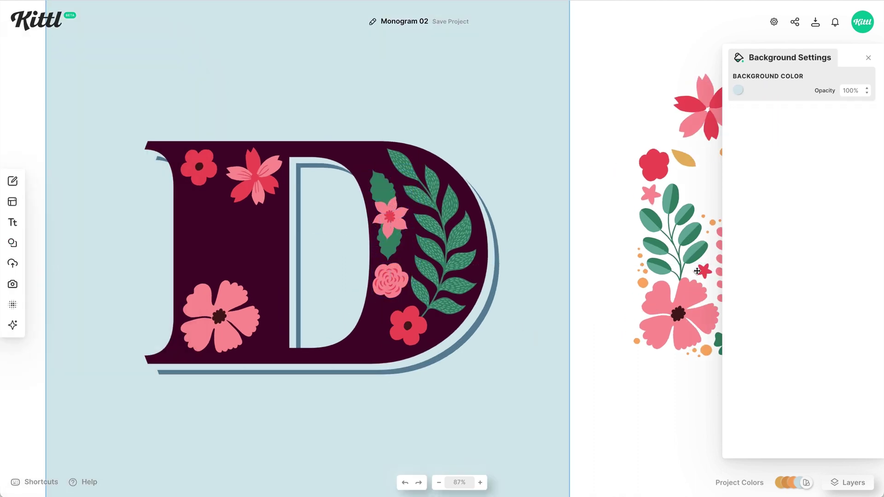
Move the leafy stem and pink star above the large pink flower, and the gold leaf between the two top flowers.
left_click_drag(696, 270, 235, 272)
left_click(668, 166)
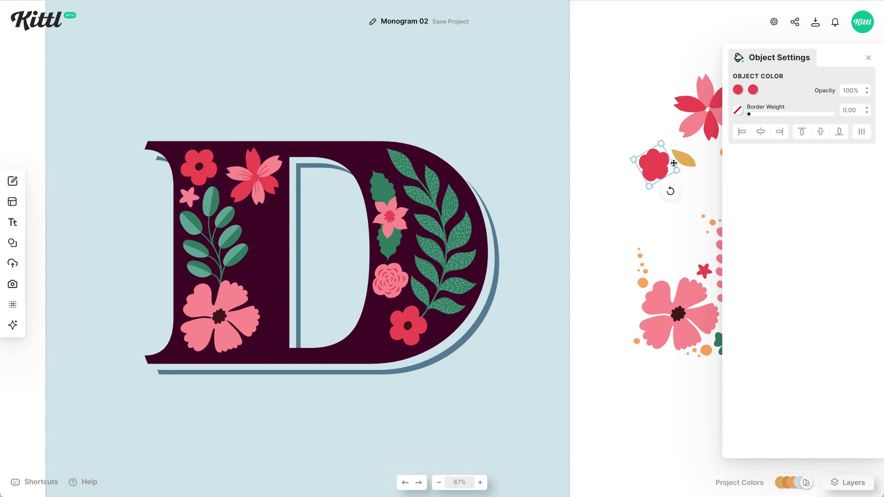
left_click_drag(683, 158, 229, 156)
left_click(649, 212)
Move the green clover, the pink sprig and the small red star into the gaps beside the large pink flower.
left_click_drag(724, 336, 266, 339)
left_click_drag(719, 268, 259, 267)
left_click_drag(704, 270, 246, 271)
Ungroup the orange dots and arrange them in the empty gaps around the leaves and flowers in the D.
left_click(644, 271)
key("ctrl+shift+g")
left_click_drag(646, 271, 250, 215)
scroll(242, 223, "up", 8)
left_click_drag(308, 169, 268, 133)
left_click_drag(285, 151, 339, 138)
left_click_drag(349, 148, 258, 186)
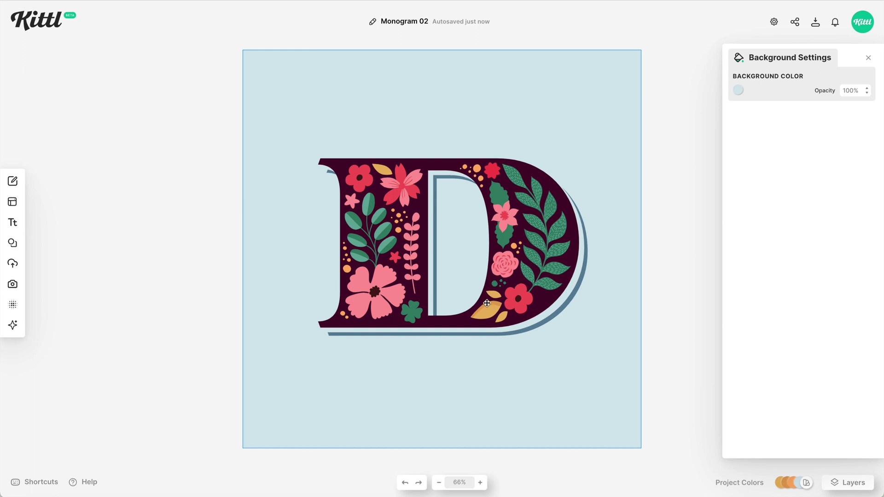
Preview the Candy Shop, Ocean Blue and Red Autumn project color palettes on the floral monogram.
left_click(808, 483)
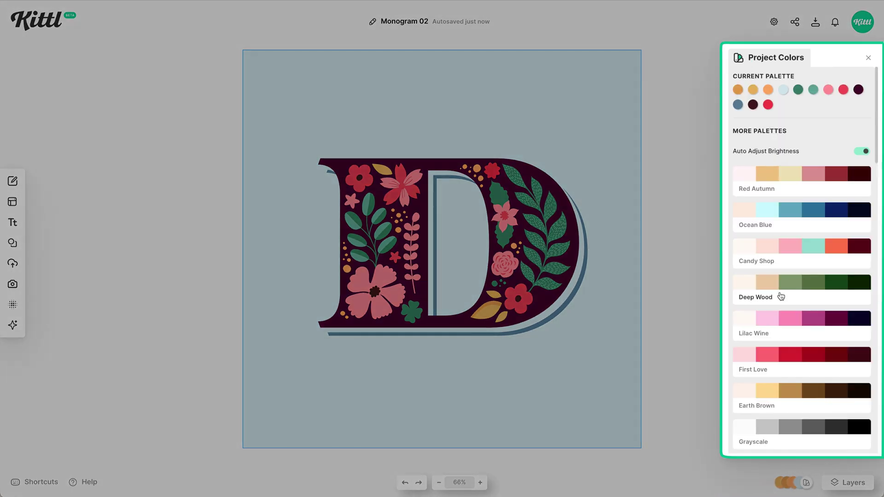
left_click(790, 261)
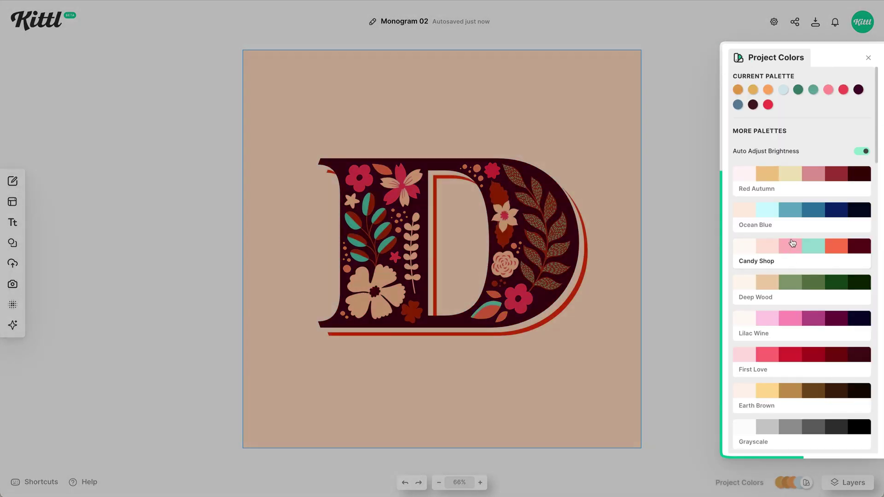
left_click(791, 219)
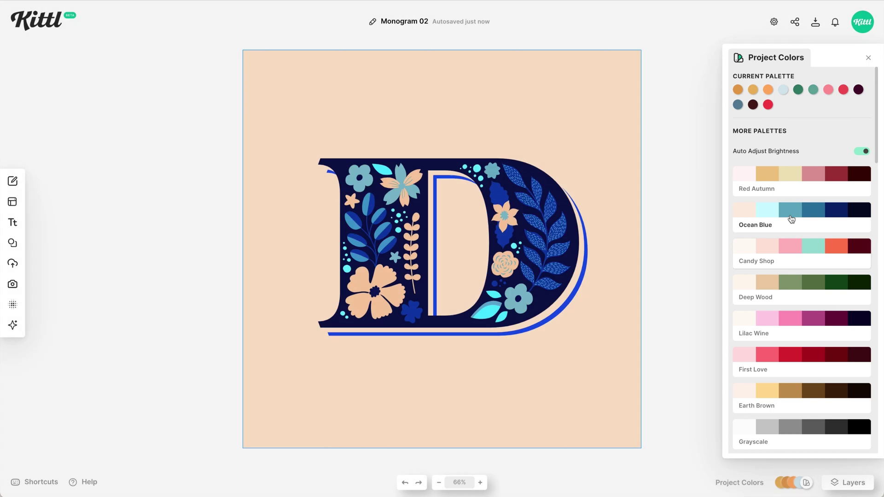
left_click(783, 187)
Browse further palettes and preview Lilac Wine, Retro Toy and Cold Forest on the floral monogram.
scroll(777, 182, "down", 1)
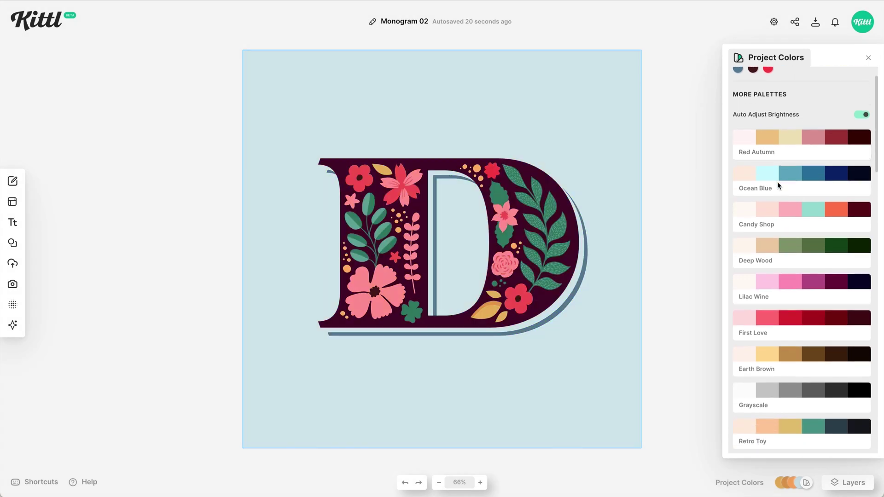
scroll(778, 249, "down", 1)
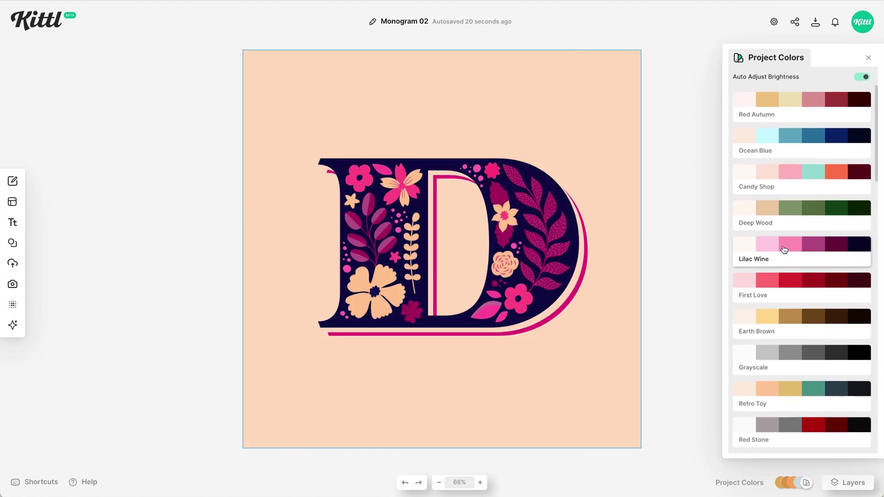
scroll(784, 251, "down", 1)
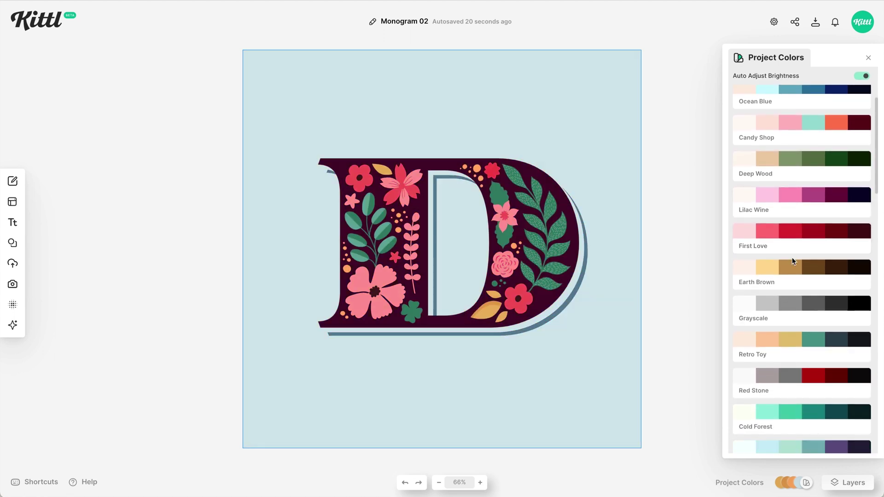
scroll(793, 271, "down", 1)
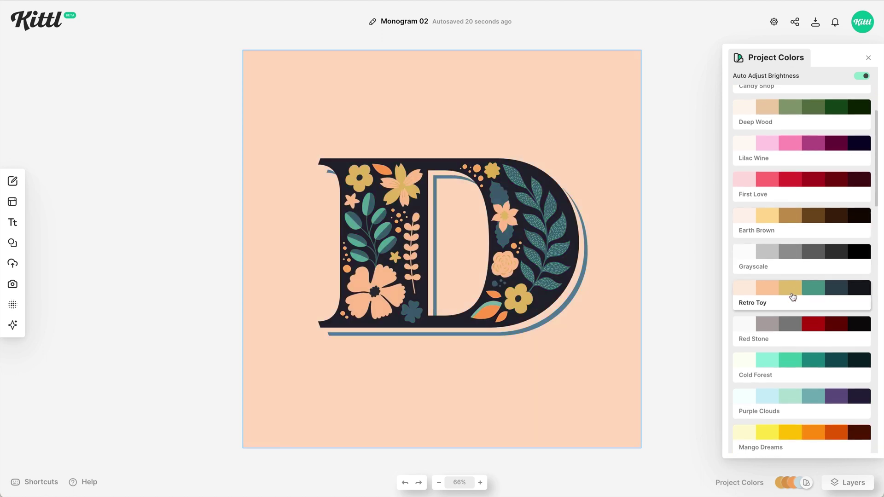
scroll(792, 294, "down", 1)
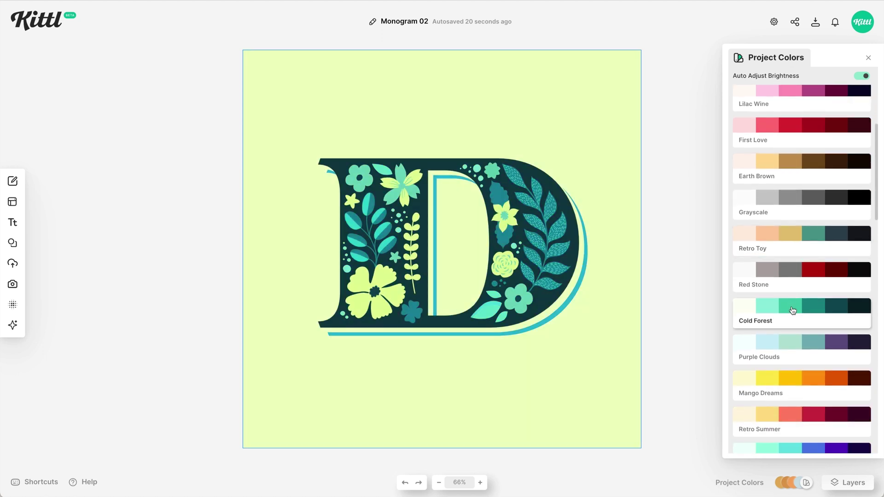
scroll(792, 310, "down", 1)
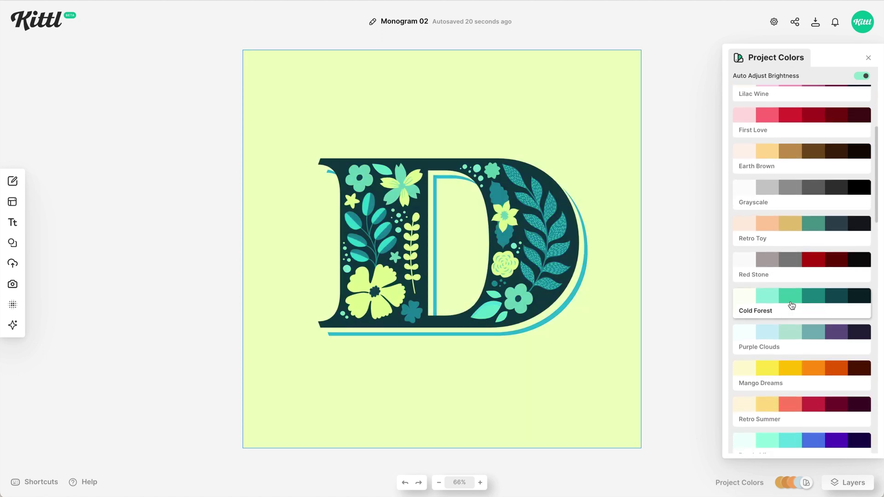
Browse the illustration elements for Monogram 03 and show the complete Vintage Birds collection.
left_click(607, 371)
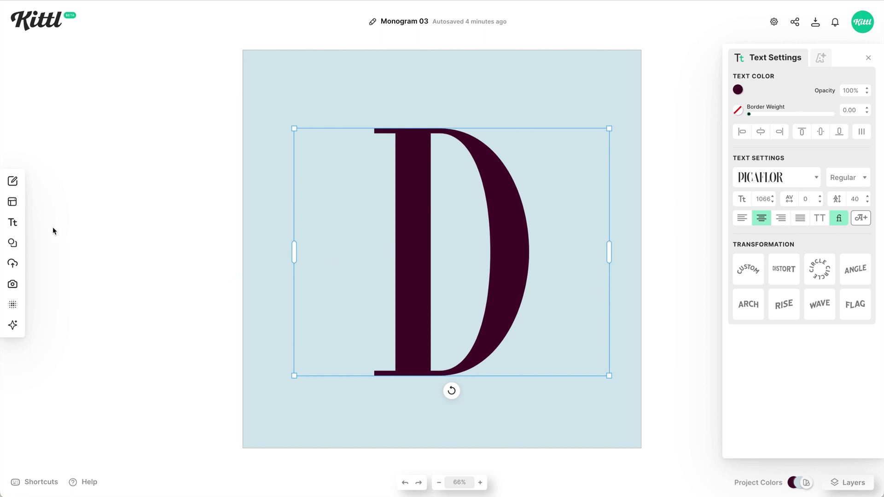
left_click(21, 243)
scroll(103, 247, "down", 2)
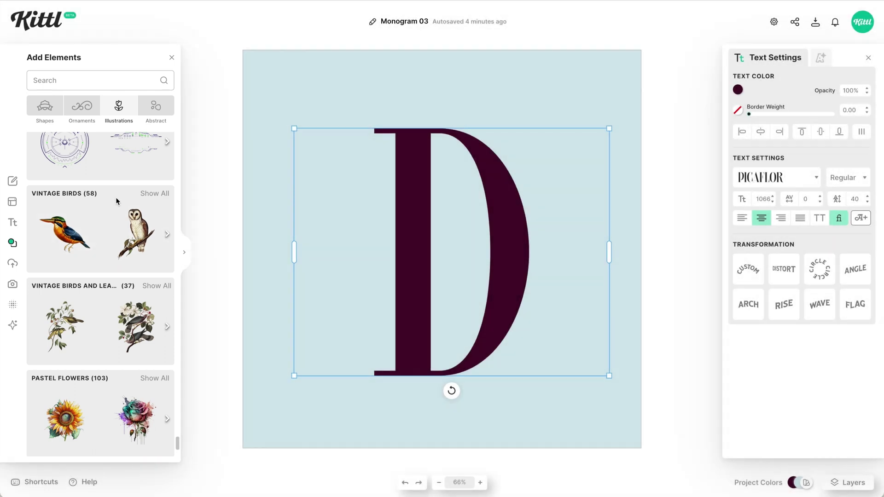
scroll(139, 195, "up", 1)
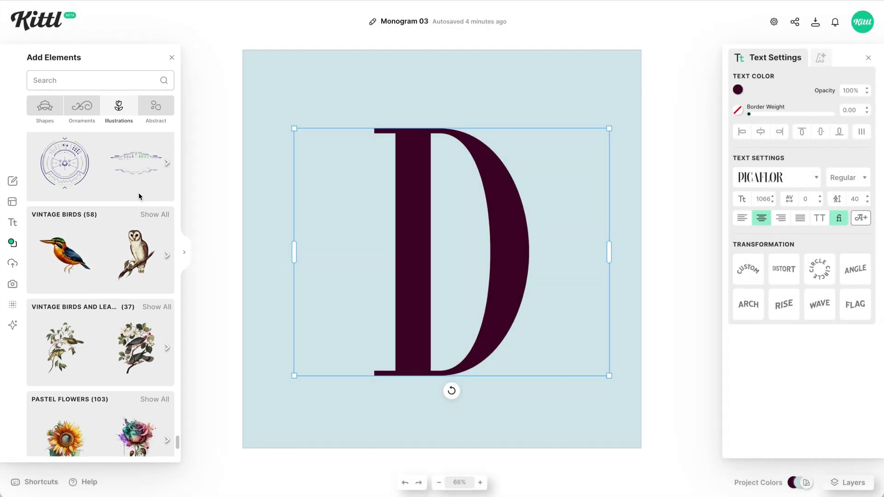
left_click(159, 219)
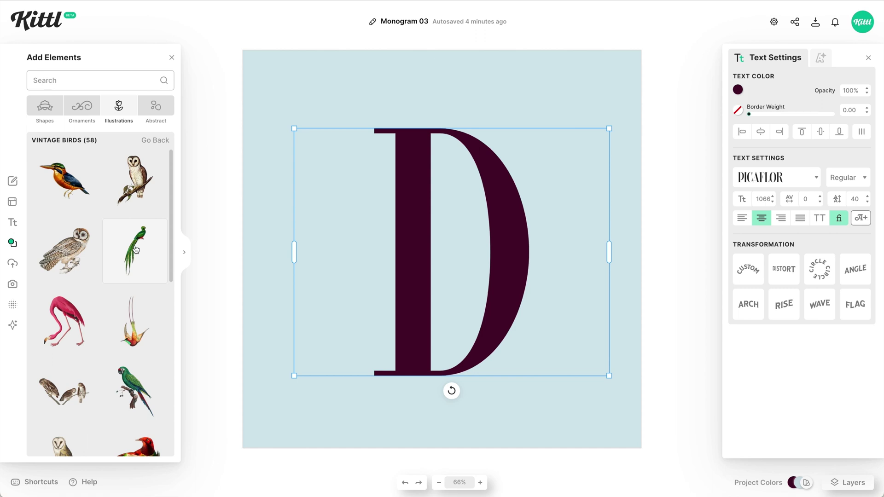
scroll(136, 249, "down", 3)
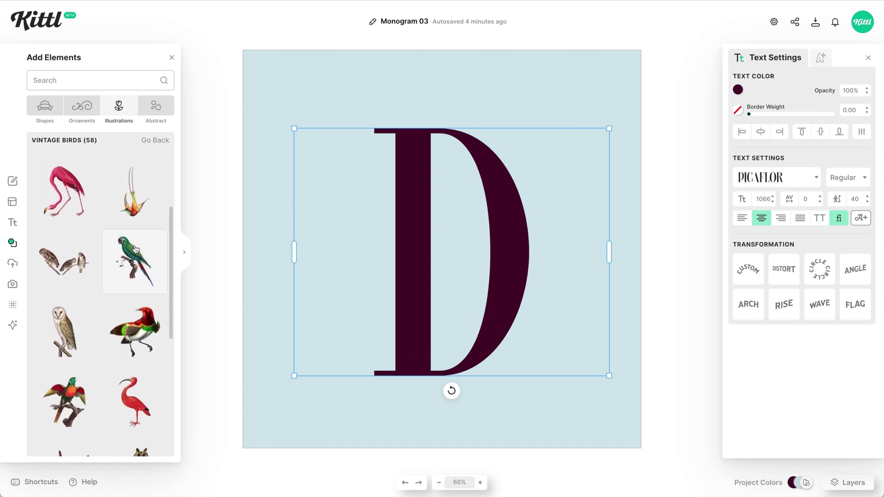
Add the vintage bird with the red head and green collar, shrink it and perch it on the D's upper edge.
left_click(141, 344)
left_click_drag(477, 238, 464, 122)
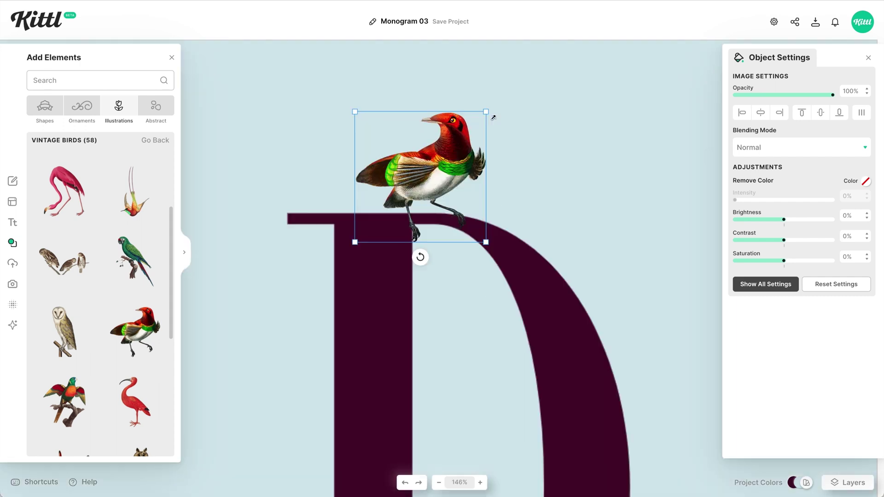
left_click_drag(496, 116, 498, 111)
left_click_drag(431, 269, 414, 265)
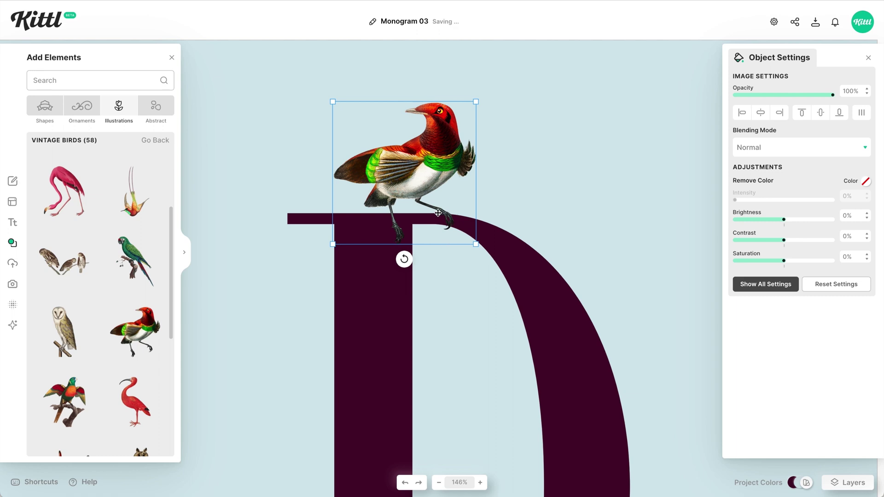
left_click_drag(438, 213, 443, 212)
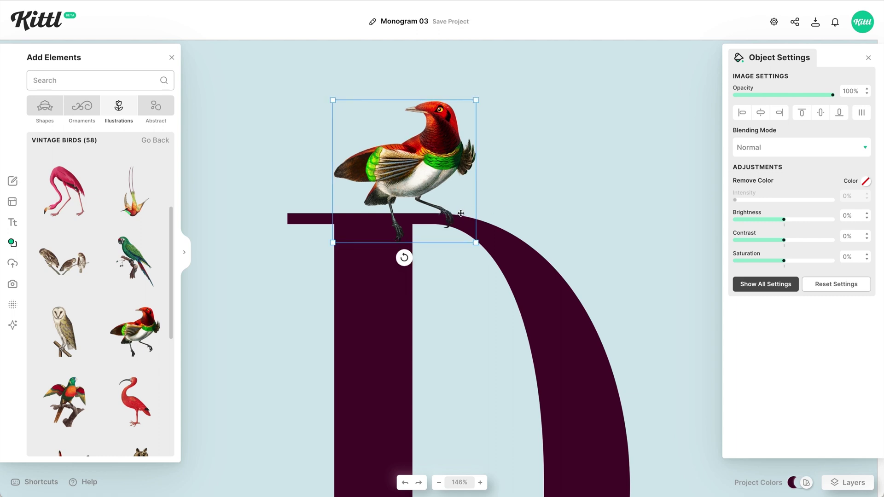
left_click(537, 216)
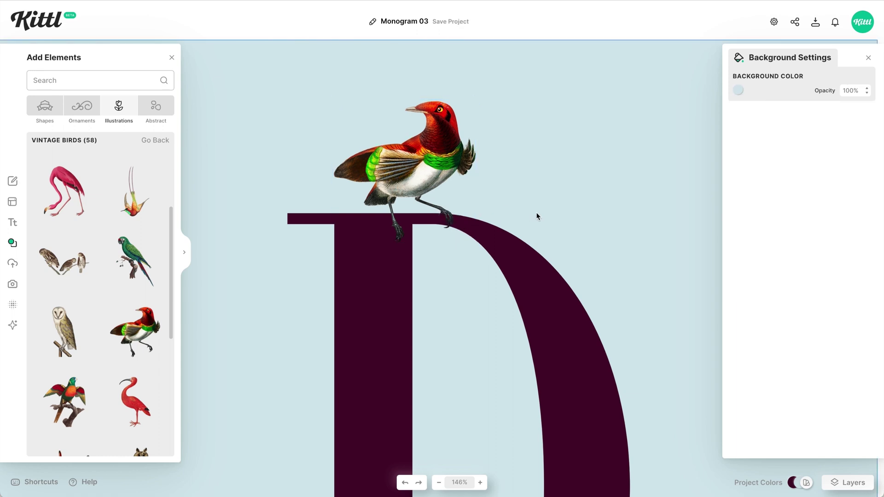
key("shift+1")
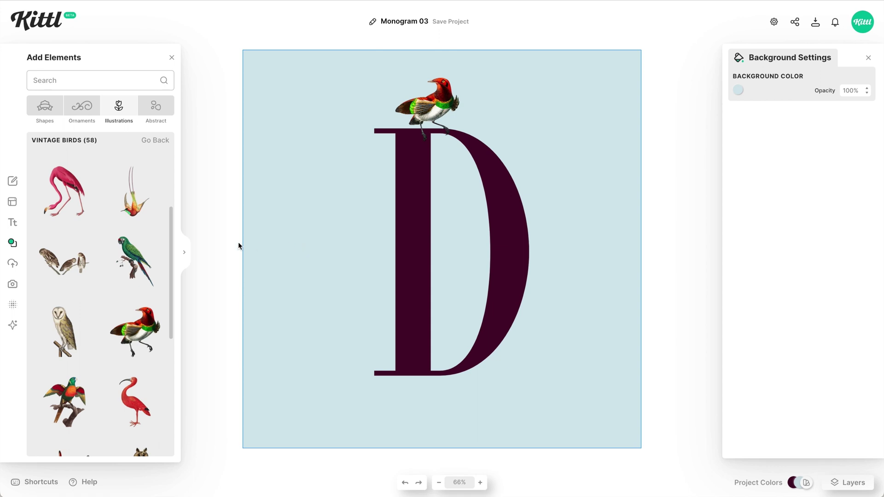
Add the diving long-tailed vintage bird, enlarge it, flip it horizontally and place it over the lower right curve of the D.
scroll(133, 242, "up", 1)
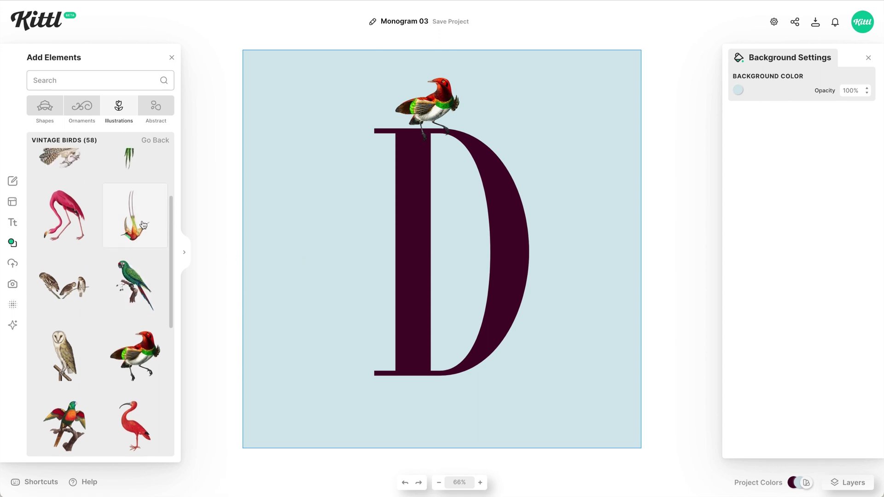
left_click(133, 229)
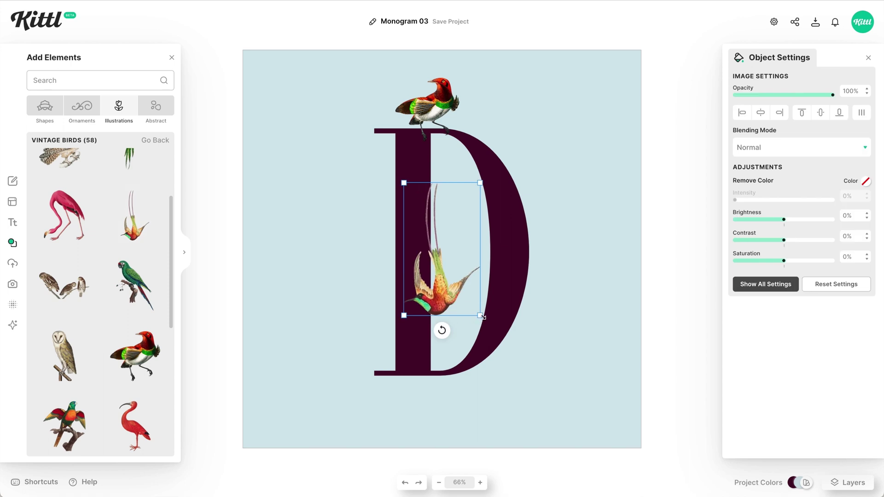
left_click_drag(479, 316, 516, 336)
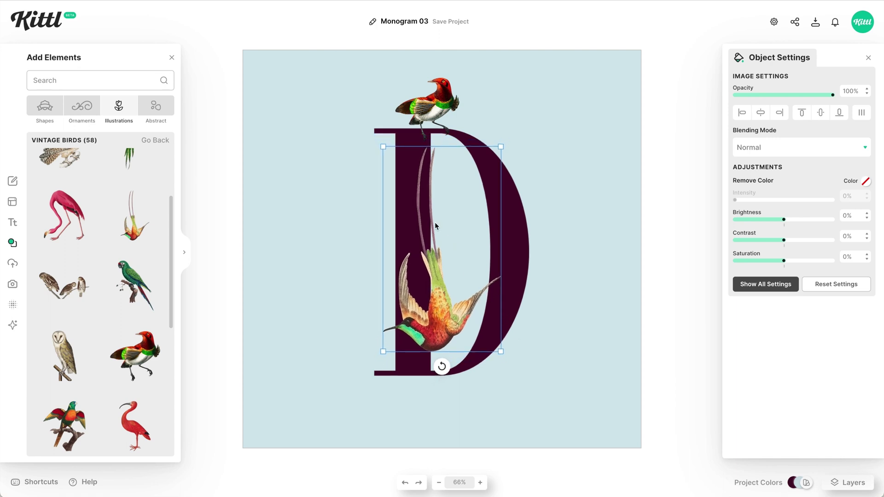
left_click_drag(456, 326, 494, 328)
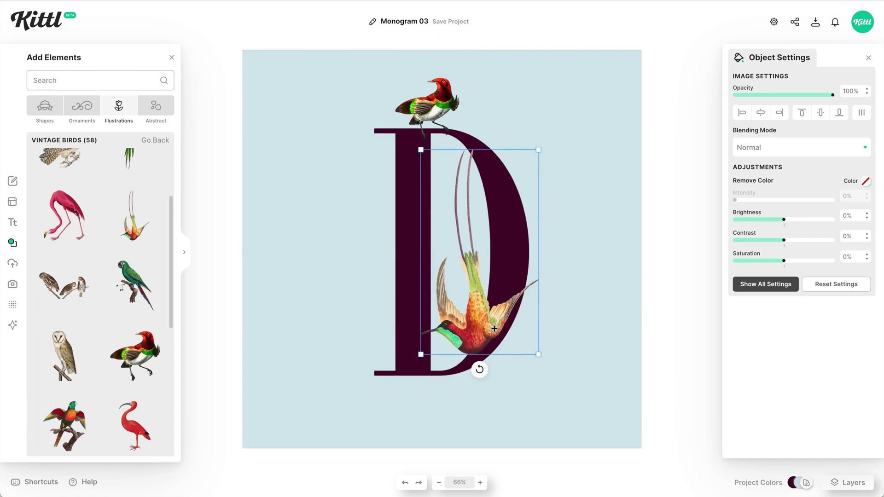
right_click(481, 319)
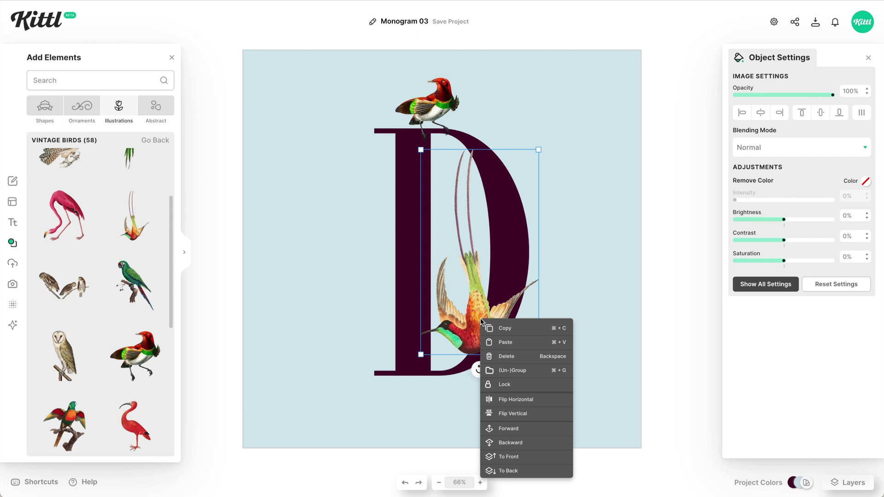
left_click(518, 399)
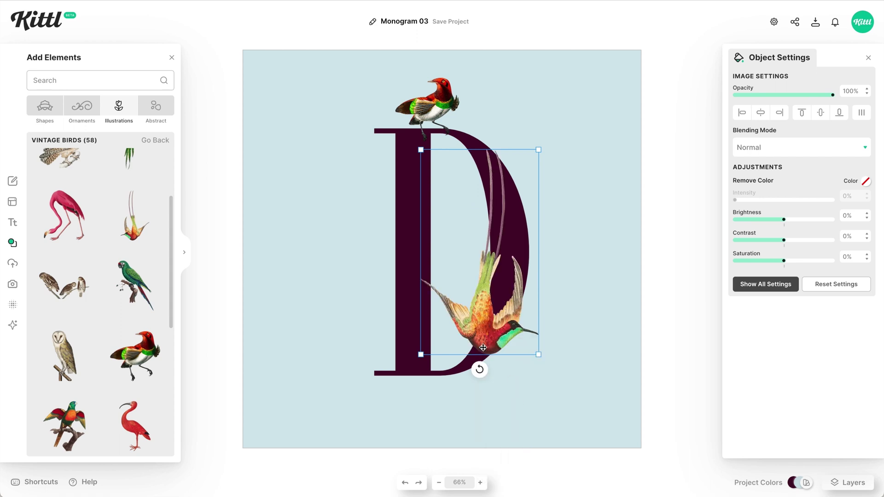
left_click_drag(489, 342, 499, 360)
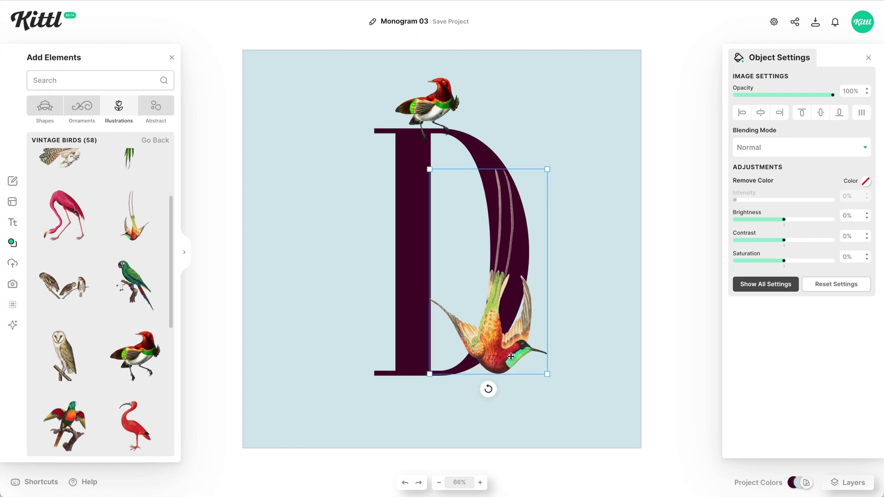
Send the diving bird to the back behind the D and rotate it slightly counterclockwise.
right_click(531, 301)
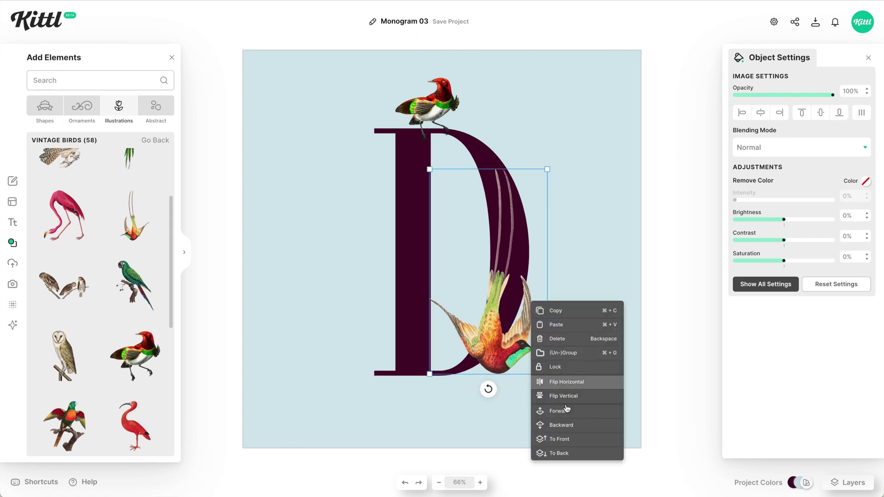
left_click(564, 454)
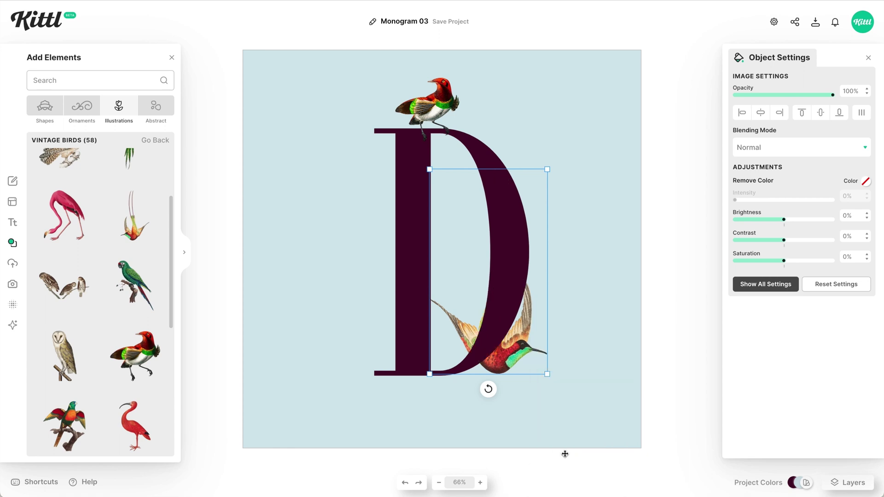
left_click_drag(488, 389, 494, 389)
left_click(563, 427)
Add the green-headed hummingbird with long red tail feathers and place it, scaled down, over the left side of the D's stem.
scroll(105, 289, "down", 2)
scroll(105, 289, "down", 2)
left_click(65, 311)
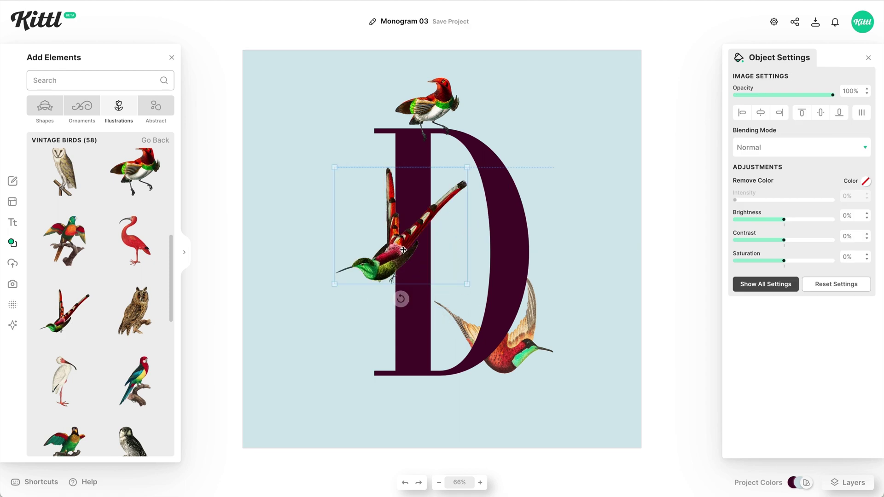
Go back to the illustration categories and show the complete Vintage Flowers collection.
left_click(155, 140)
scroll(126, 233, "up", 10)
scroll(125, 231, "down", 20)
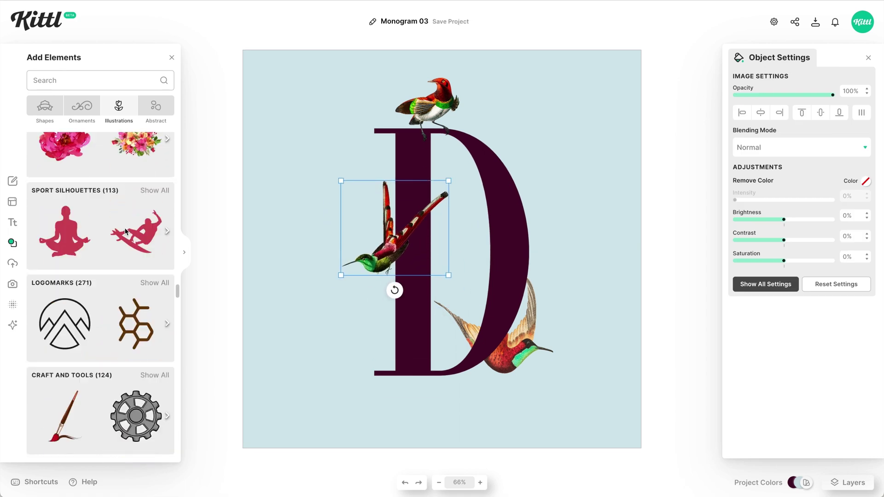
left_click(163, 271)
scroll(136, 197, "down", 10)
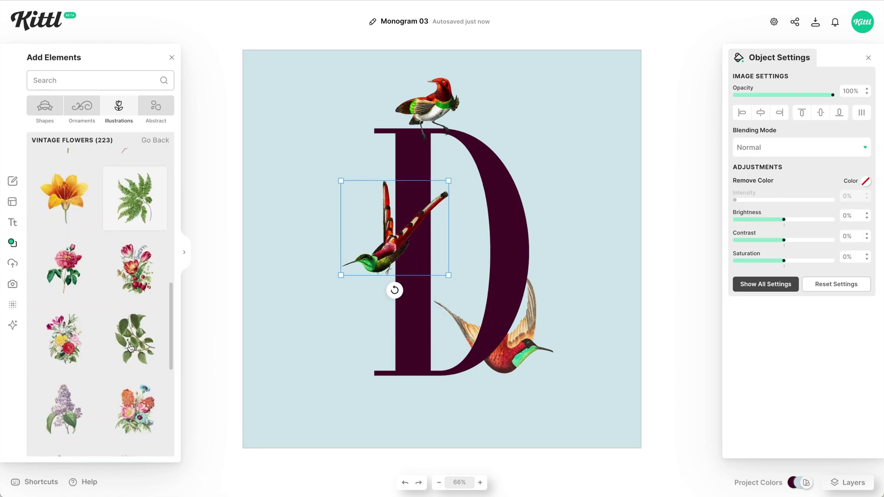
Add the green leafy branch, rotate it and place it behind the lower left part of the D's stem.
left_click(135, 282)
left_click_drag(442, 327, 387, 308)
left_click_drag(438, 245, 385, 306)
right_click(384, 312)
left_click(412, 464)
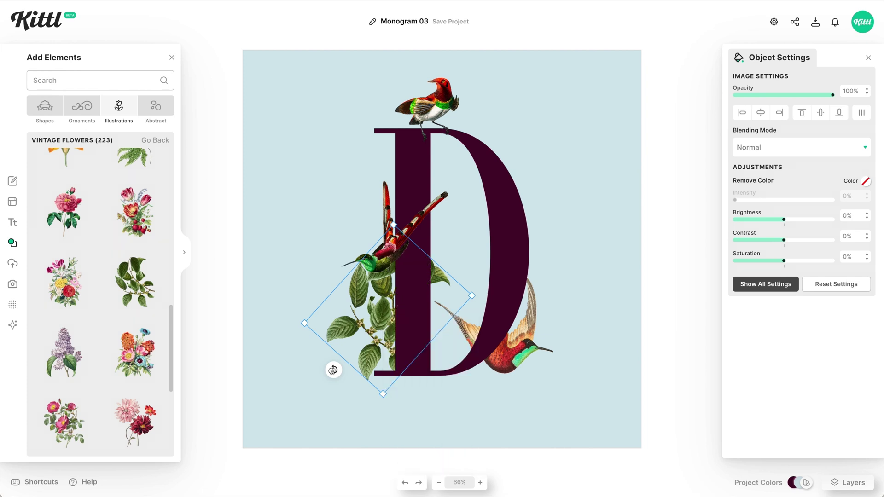
Fine-tune the leafy branch's rotation and position, and move the hummingbird up and left so it sits above the leaves.
left_click_drag(333, 370, 337, 374)
left_click_drag(369, 318, 359, 313)
left_click_drag(382, 237, 365, 217)
left_click(283, 226)
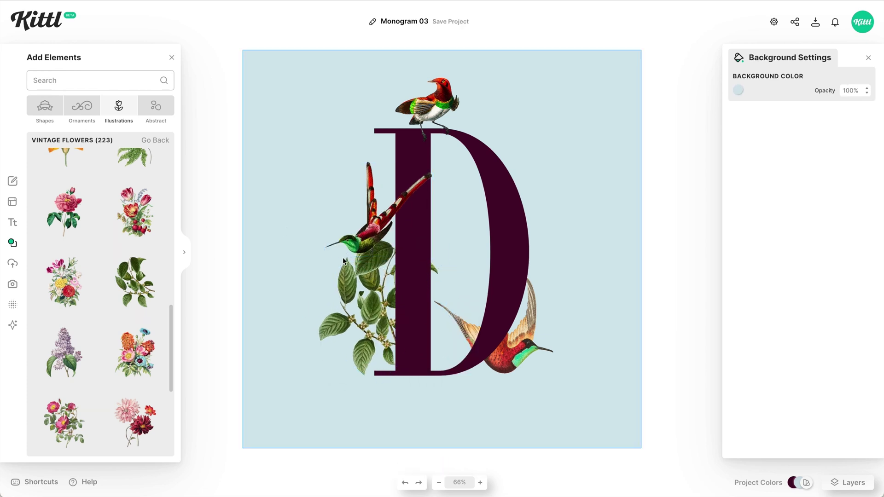